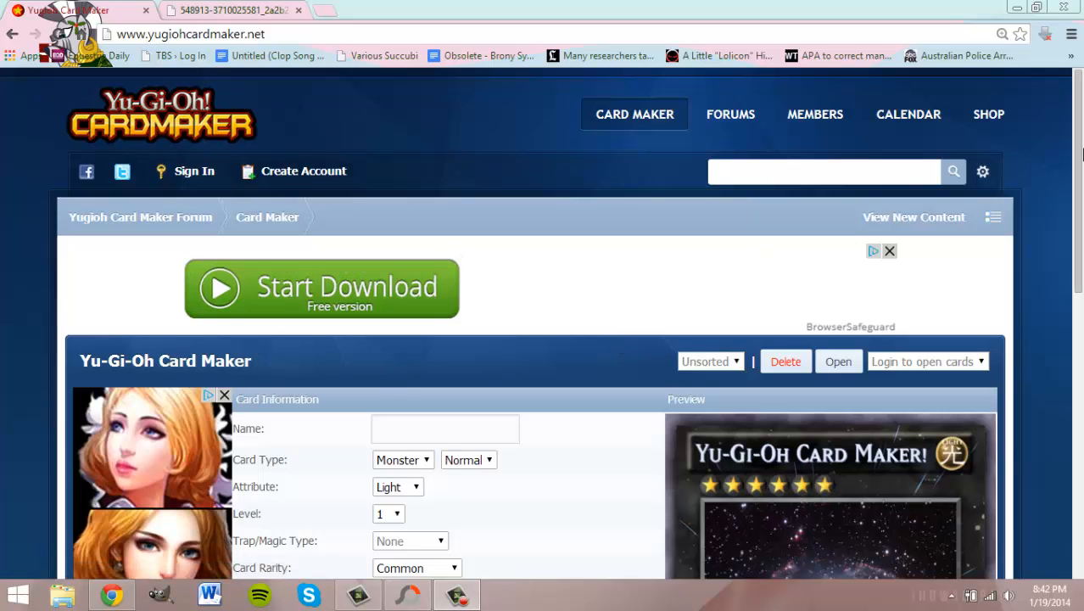
# Enter "Alexis Rhodes" as the name of the new card.
pyautogui.moveTo(1083, 155); pyautogui.dragTo(1083, 158)
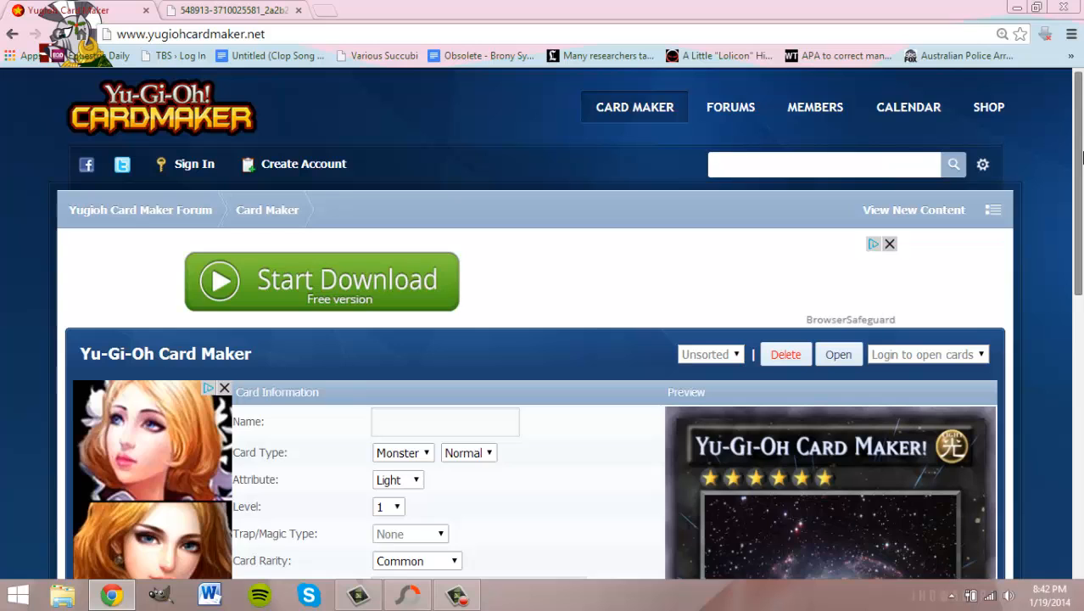
pyautogui.scroll(-3, 934, 267)
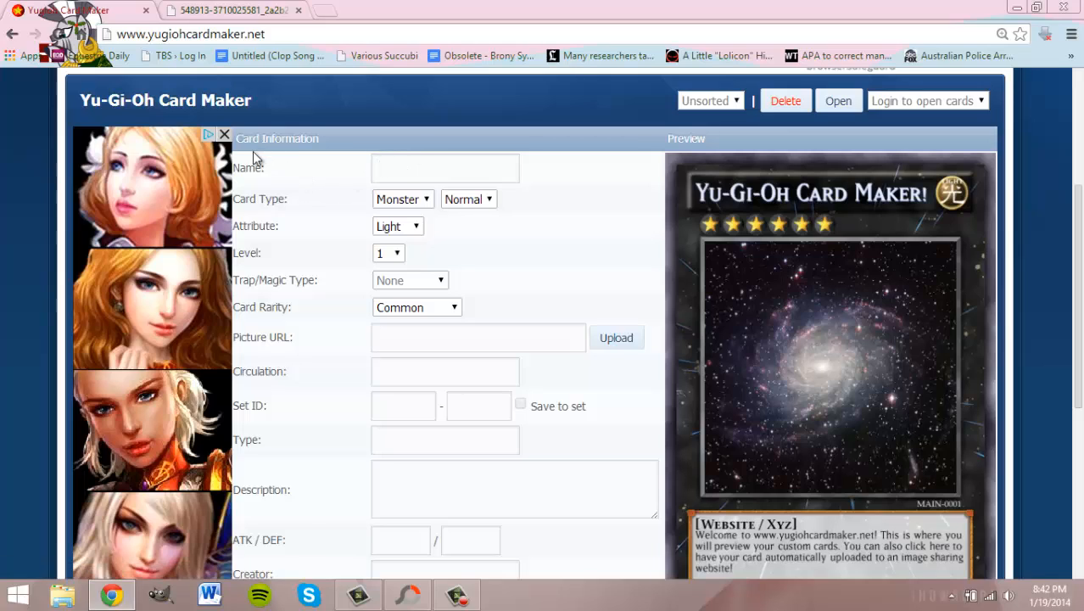
pyautogui.click(408, 169)
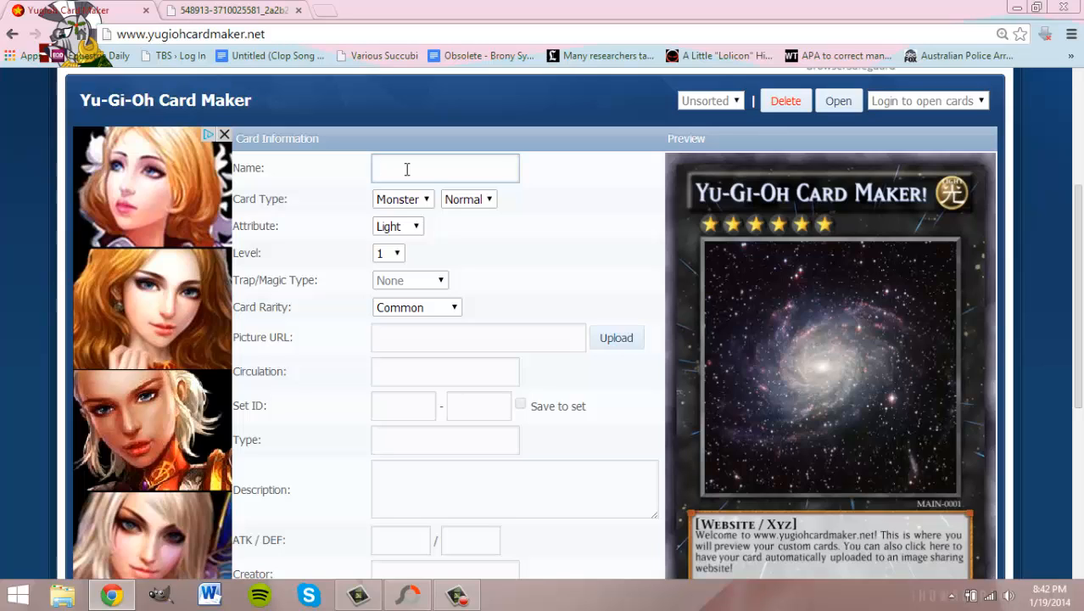
pyautogui.write('Alexis Rhodes')
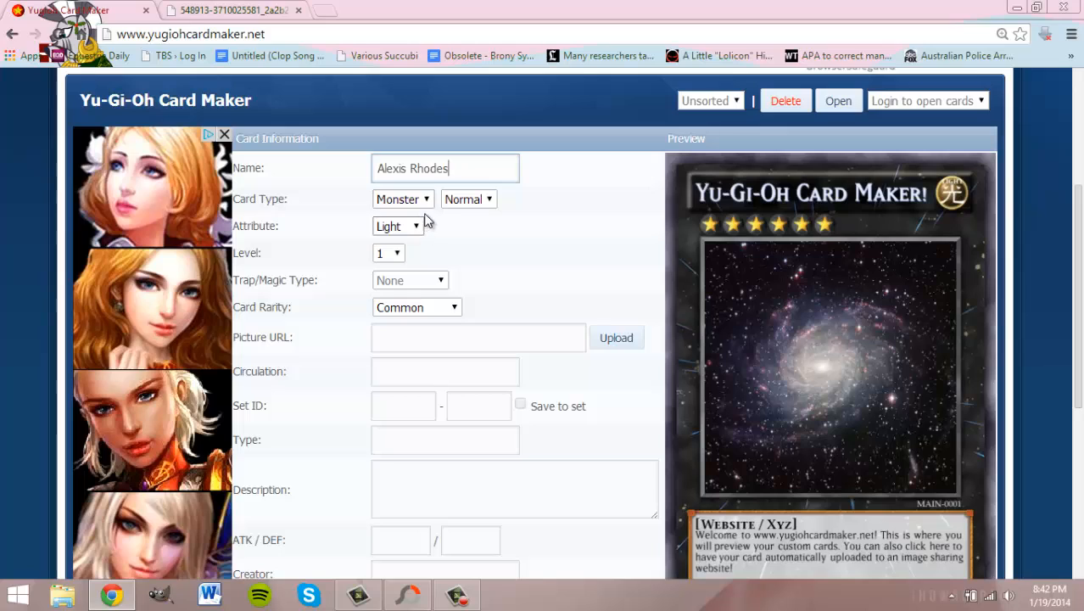
# Keep Monster as the card type and set its subtype to Effect.
pyautogui.click(411, 201)
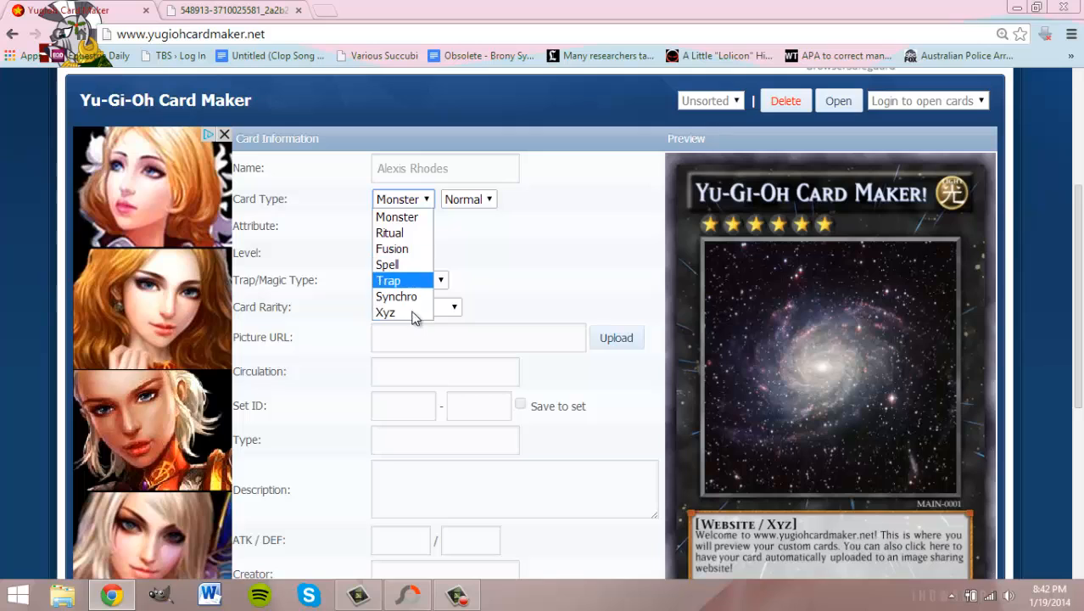
pyautogui.click(403, 200)
pyautogui.click(468, 200)
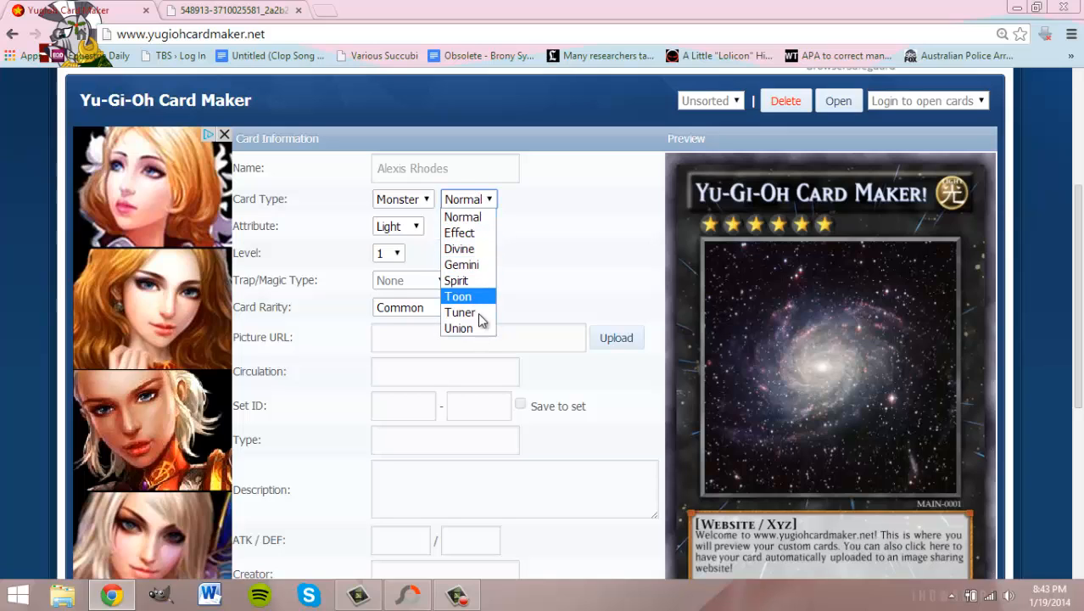
pyautogui.click(464, 234)
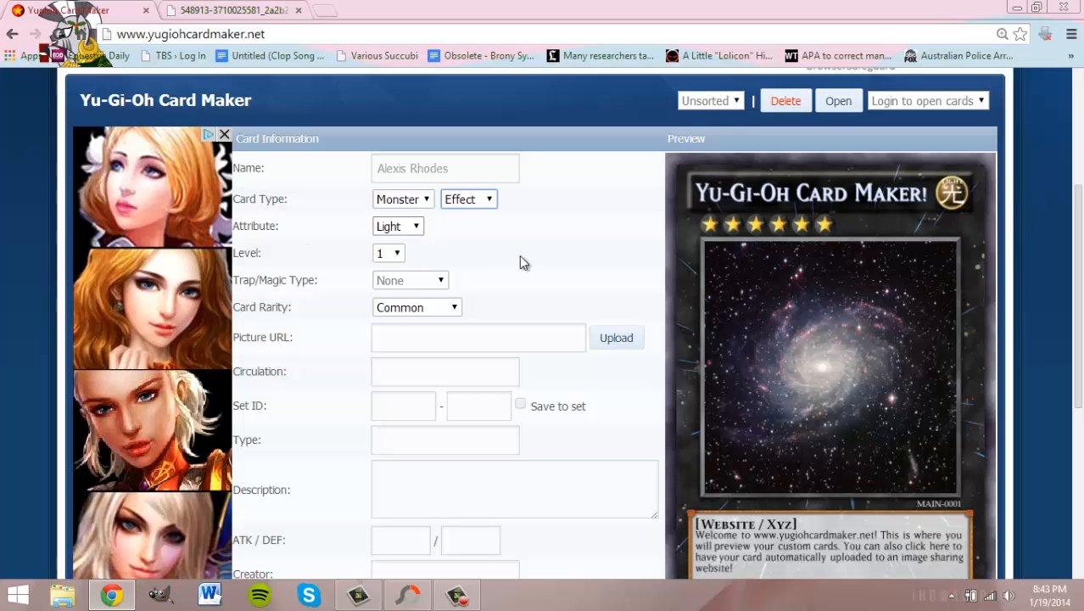
# Set the monster card's attribute to Water.
pyautogui.click(413, 230)
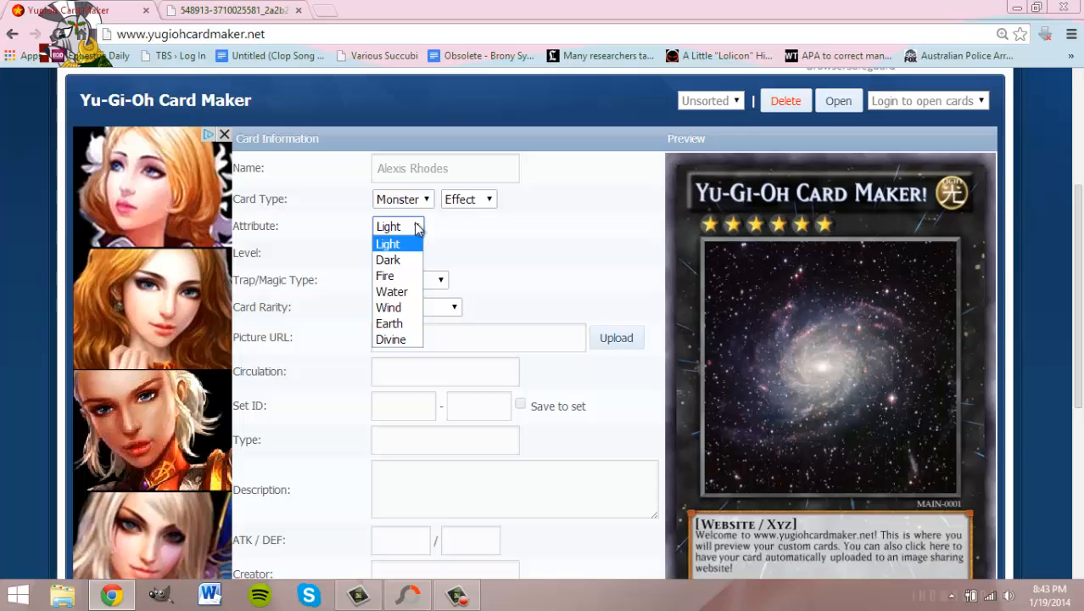
pyautogui.click(415, 227)
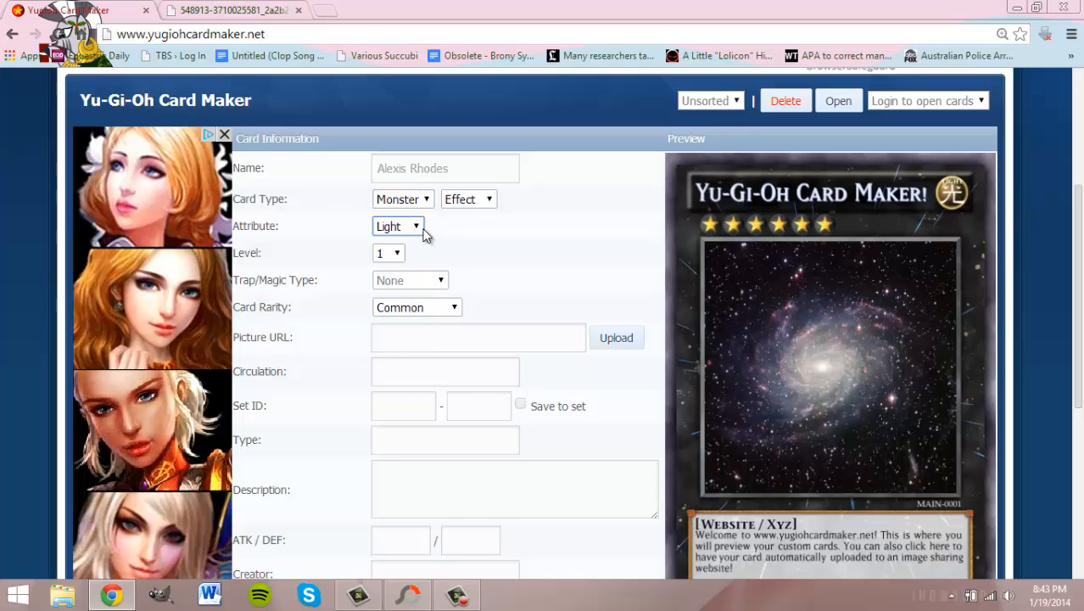
pyautogui.click(419, 229)
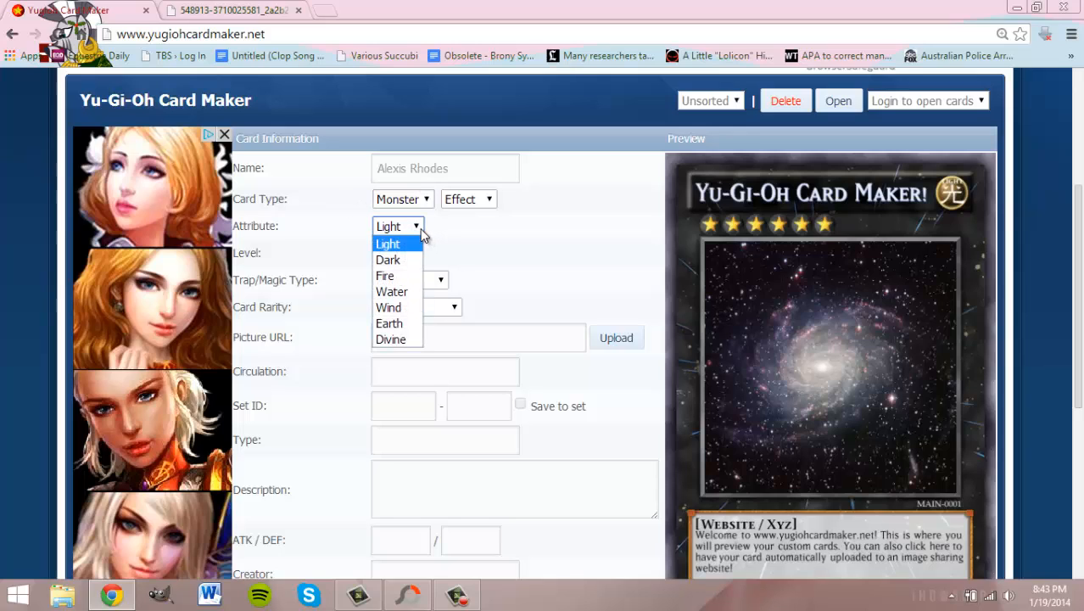
pyautogui.click(405, 292)
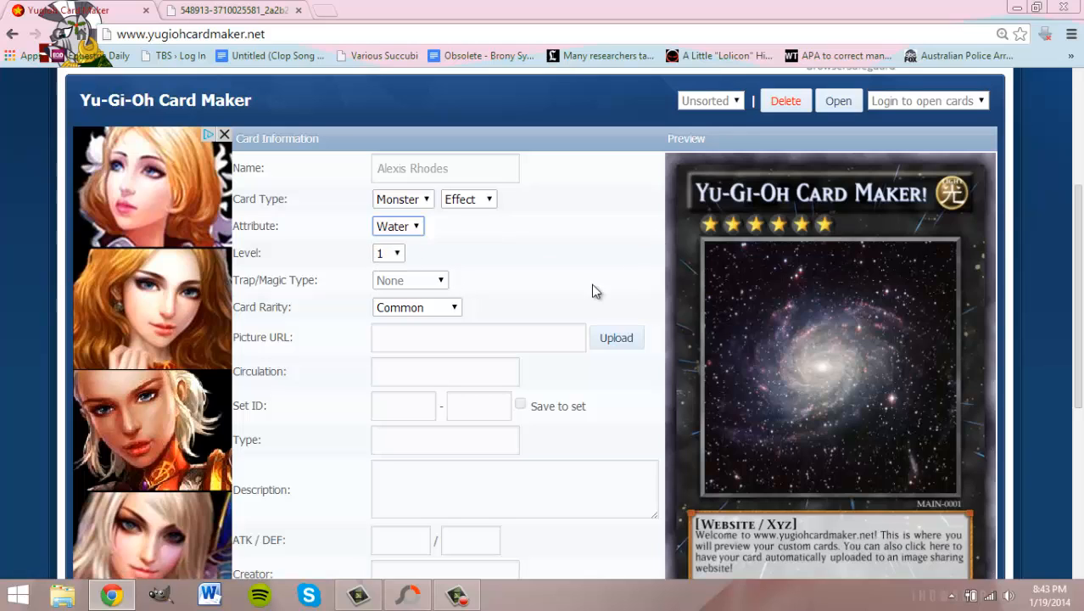
# Set the card's level to 6 and its rarity to Ultra Rare.
pyautogui.click(397, 254)
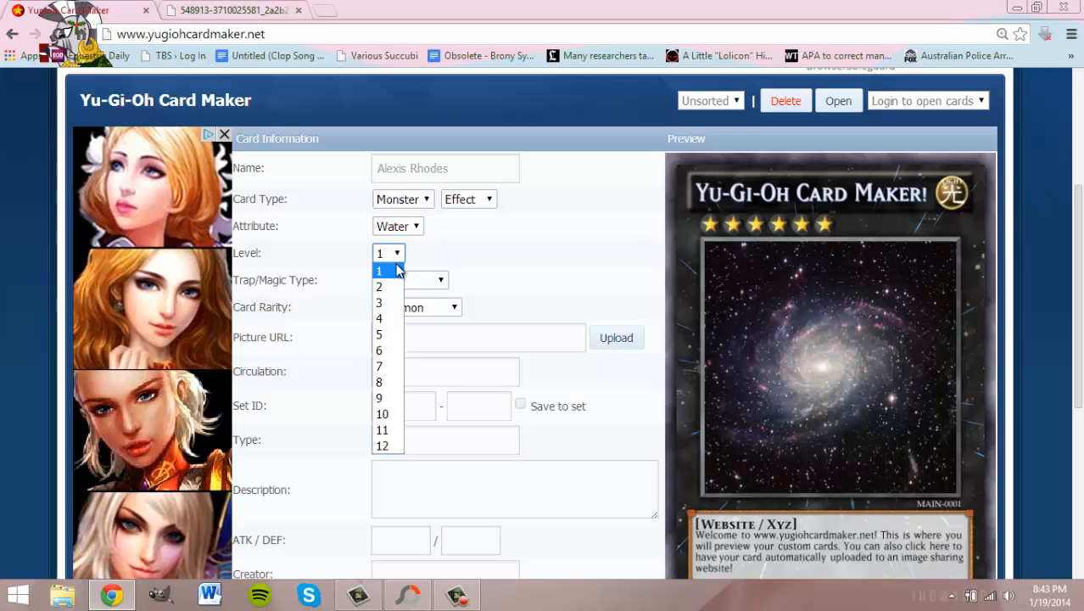
pyautogui.click(396, 351)
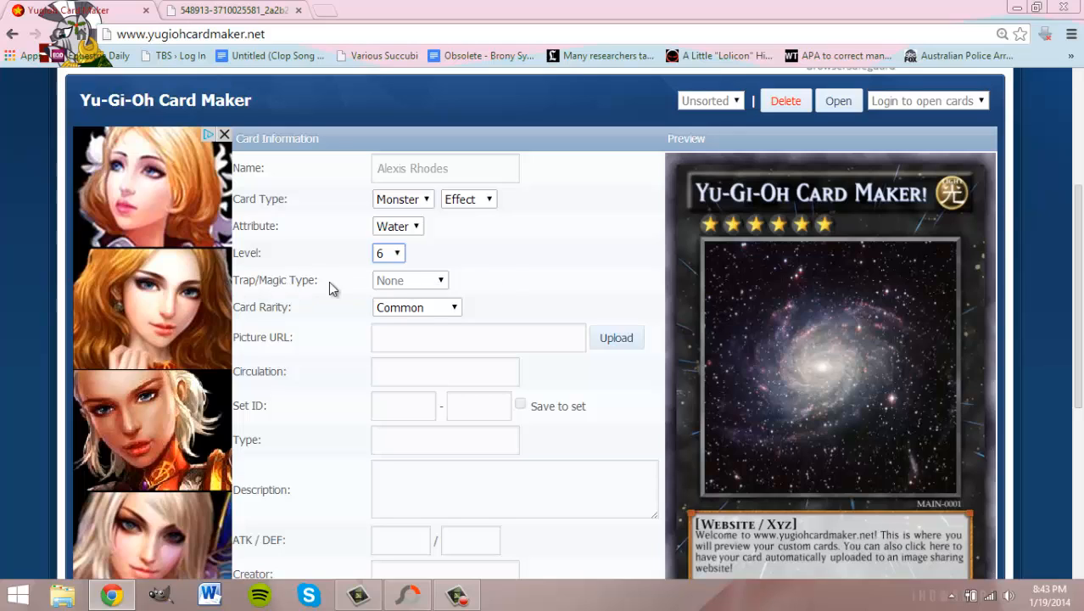
pyautogui.click(452, 311)
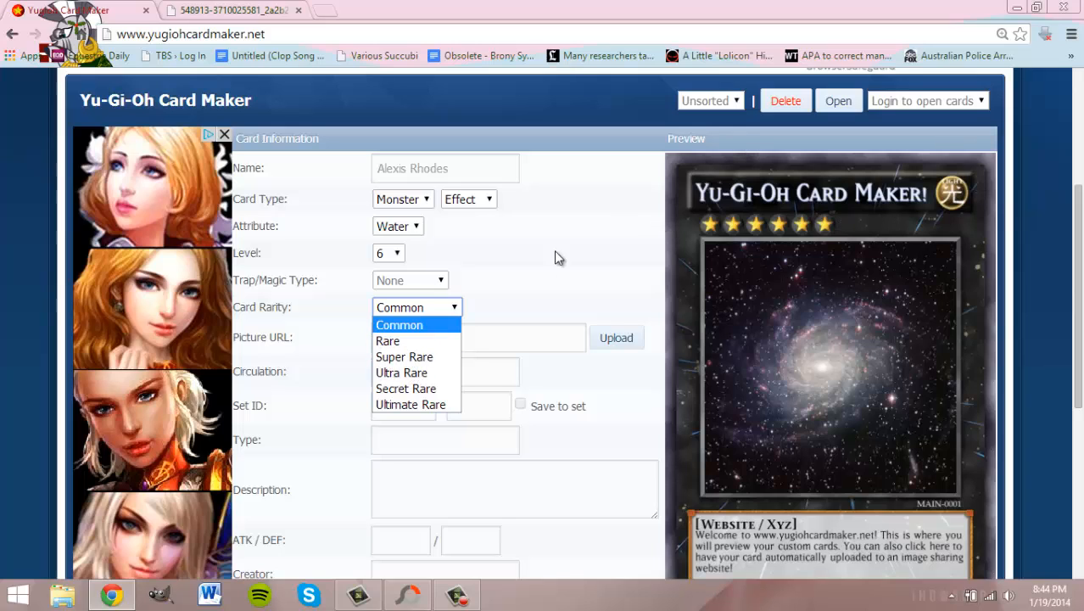
pyautogui.click(401, 372)
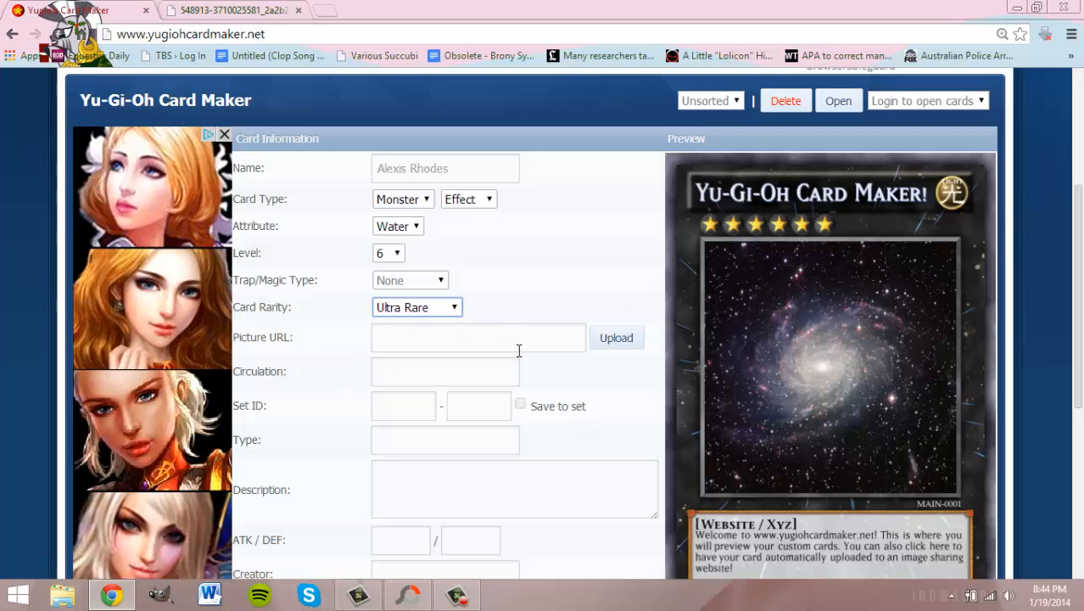
pyautogui.click(617, 338)
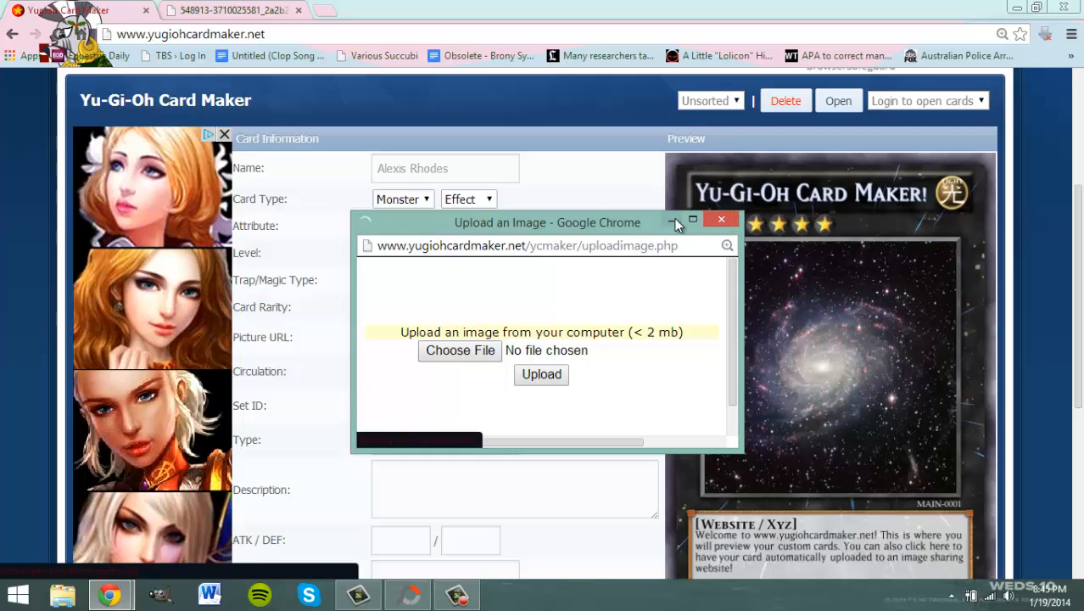
pyautogui.click(721, 223)
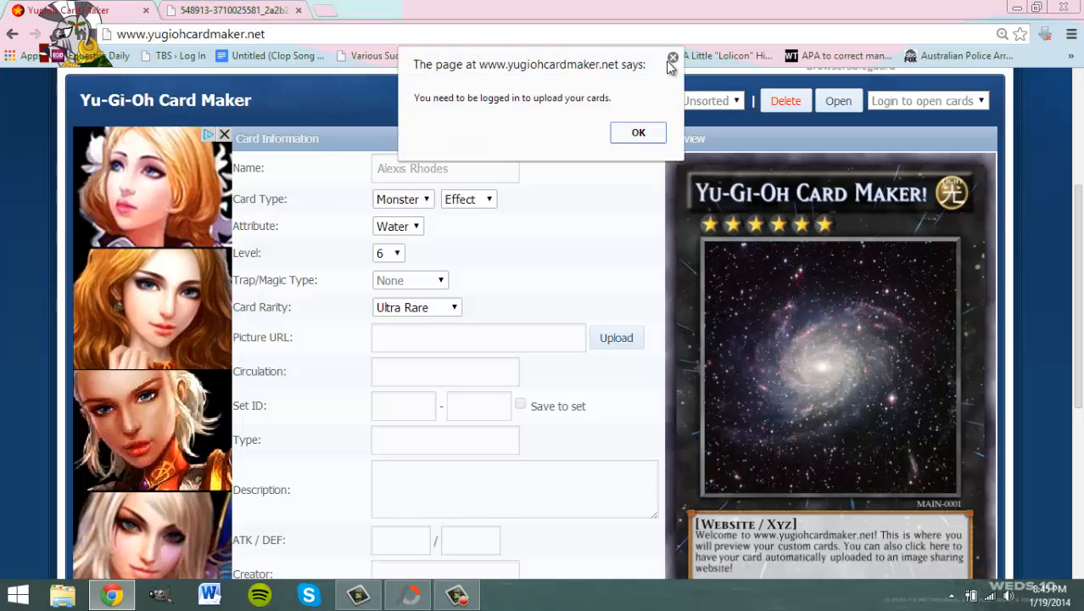
pyautogui.click(672, 60)
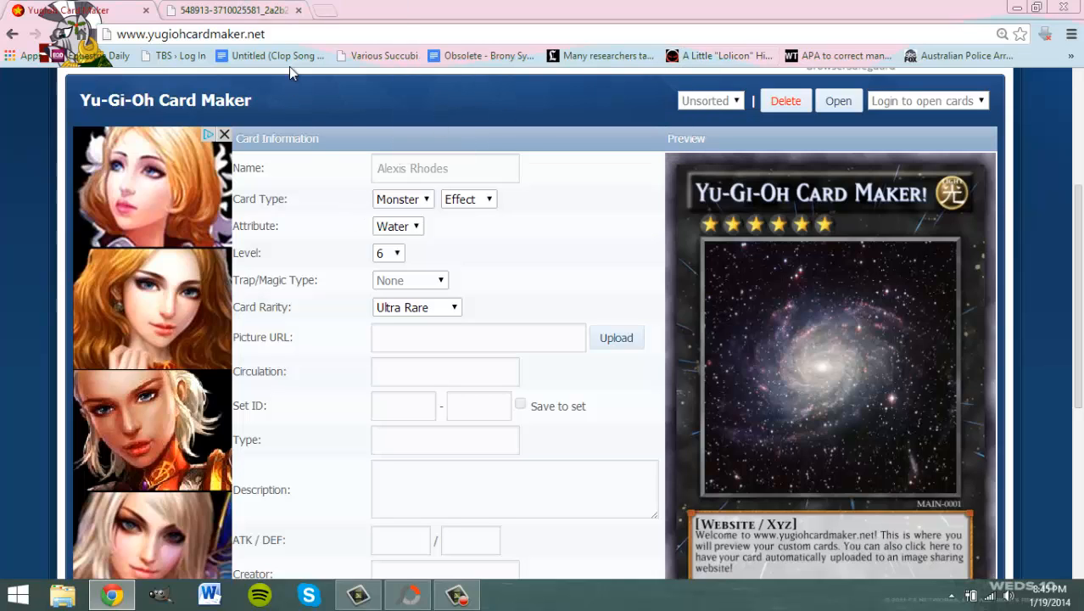
# Copy the web address of the character image open in the browser and paste it as the card's picture URL.
pyautogui.click(246, 9)
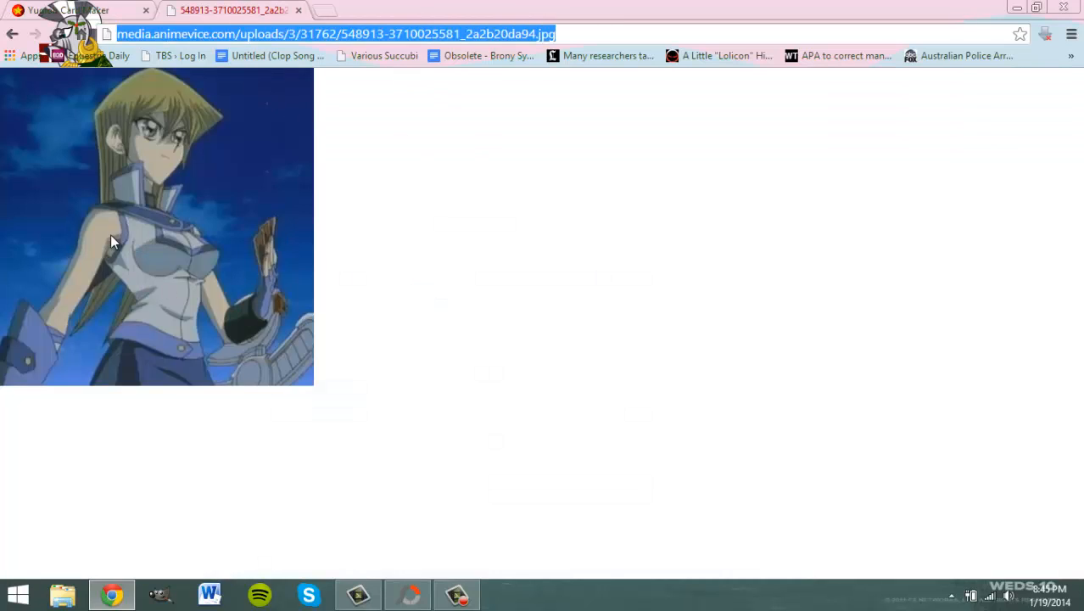
pyautogui.rightClick(235, 37)
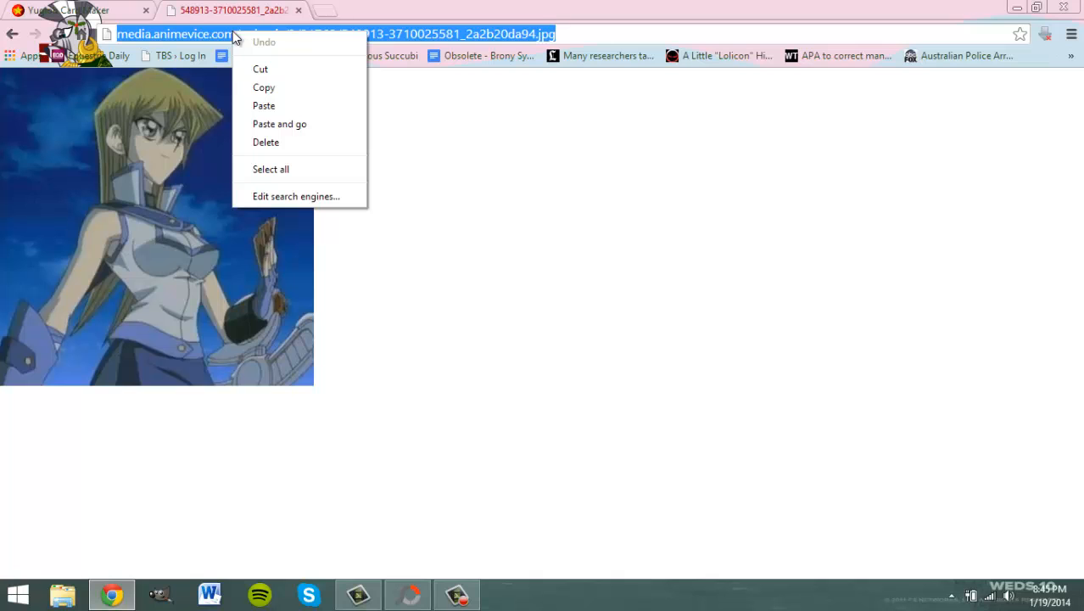
pyautogui.click(262, 87)
pyautogui.click(75, 10)
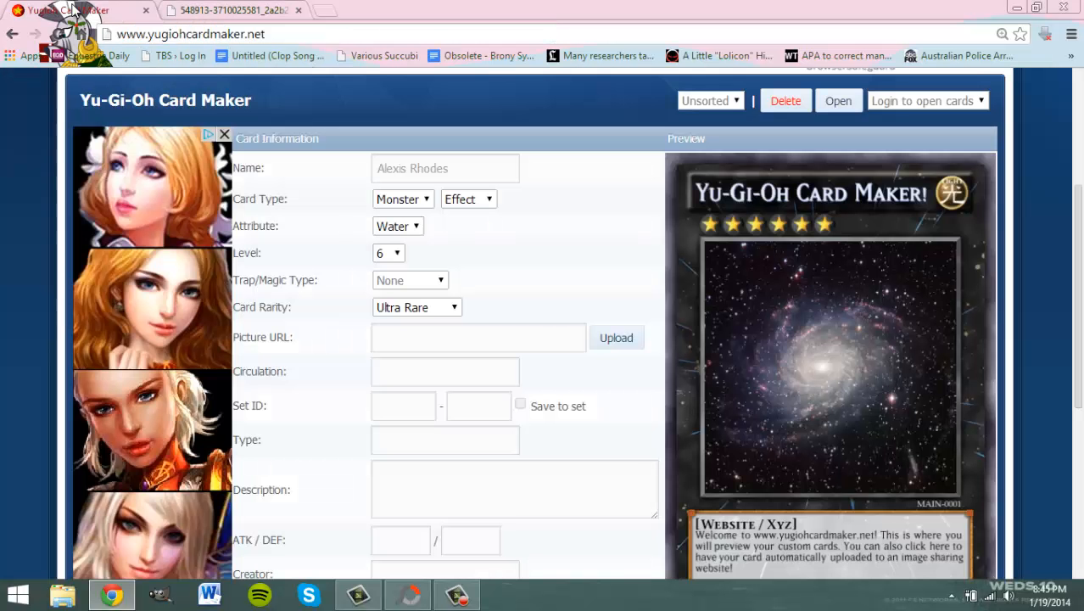
pyautogui.click(458, 338)
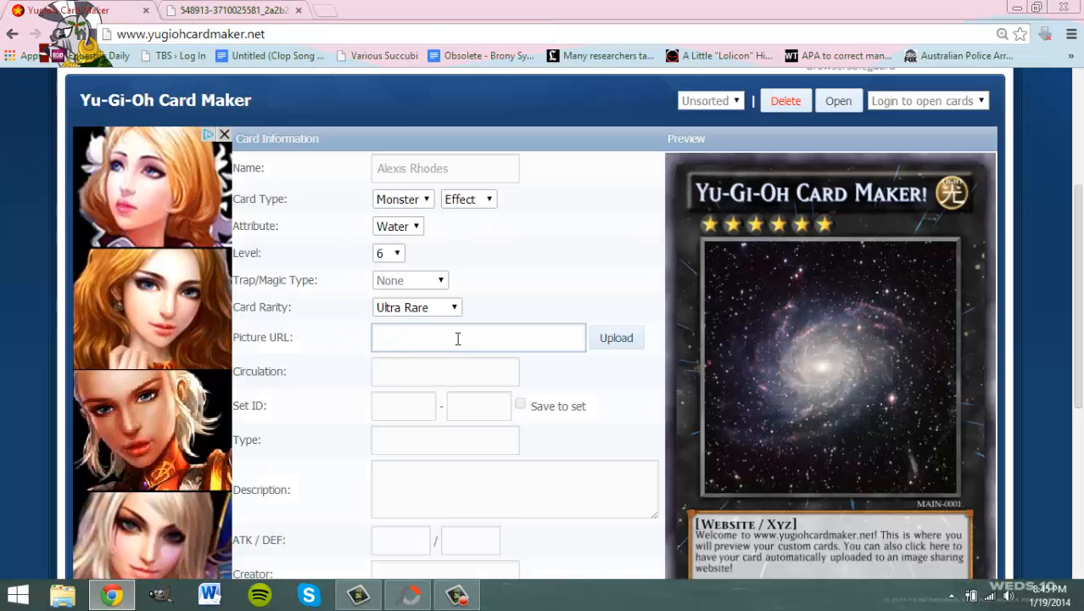
pyautogui.rightClick(457, 337)
pyautogui.click(490, 181)
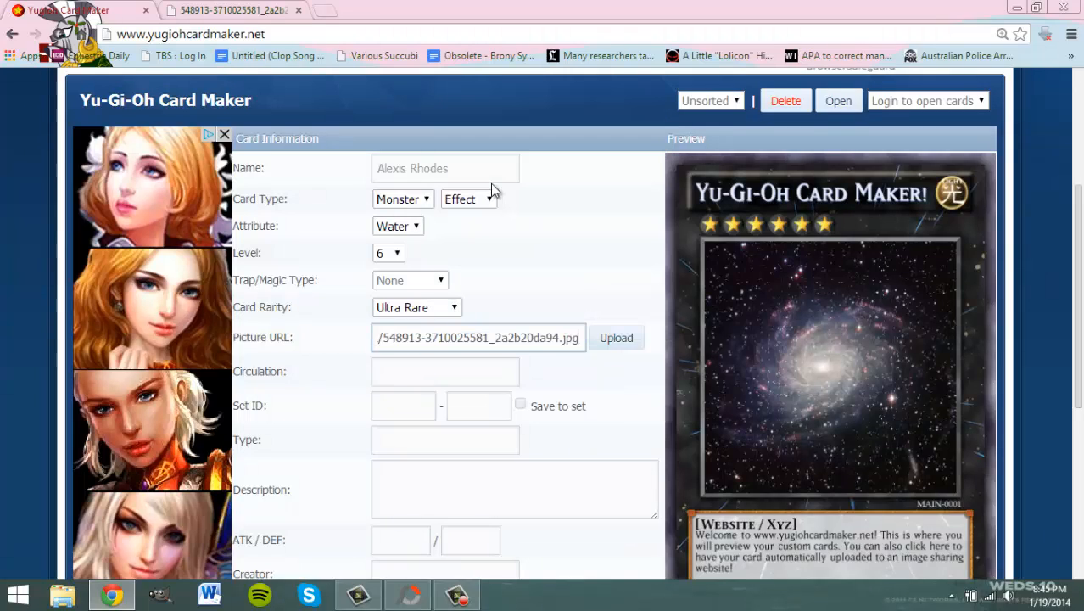
# Set the card's circulation to "Limited Edition".
pyautogui.click(457, 372)
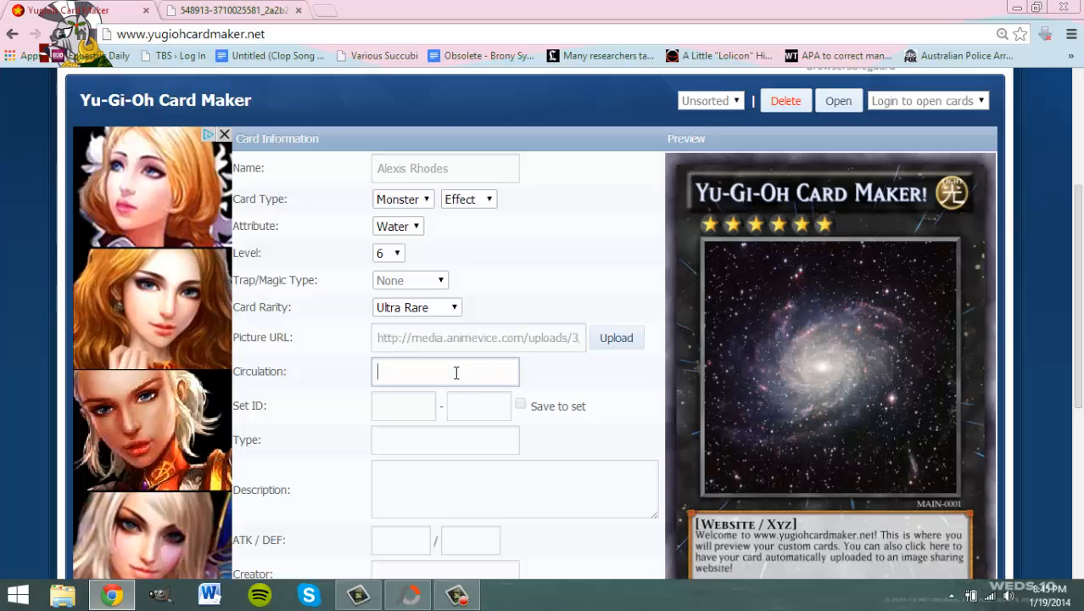
pyautogui.moveTo(1080, 221); pyautogui.dragTo(1081, 301)
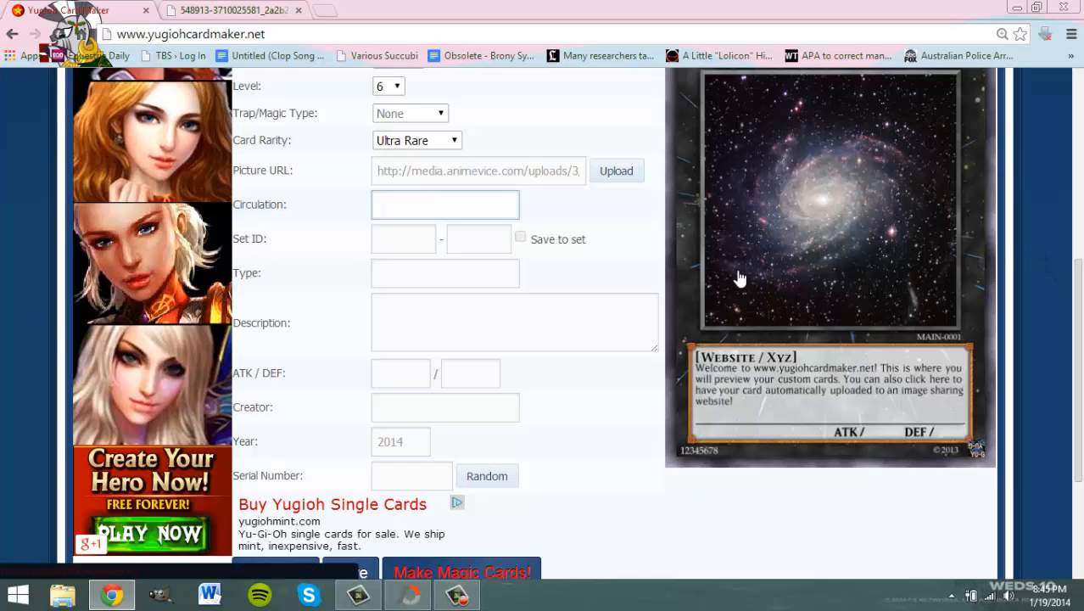
pyautogui.write('Limited Edition')
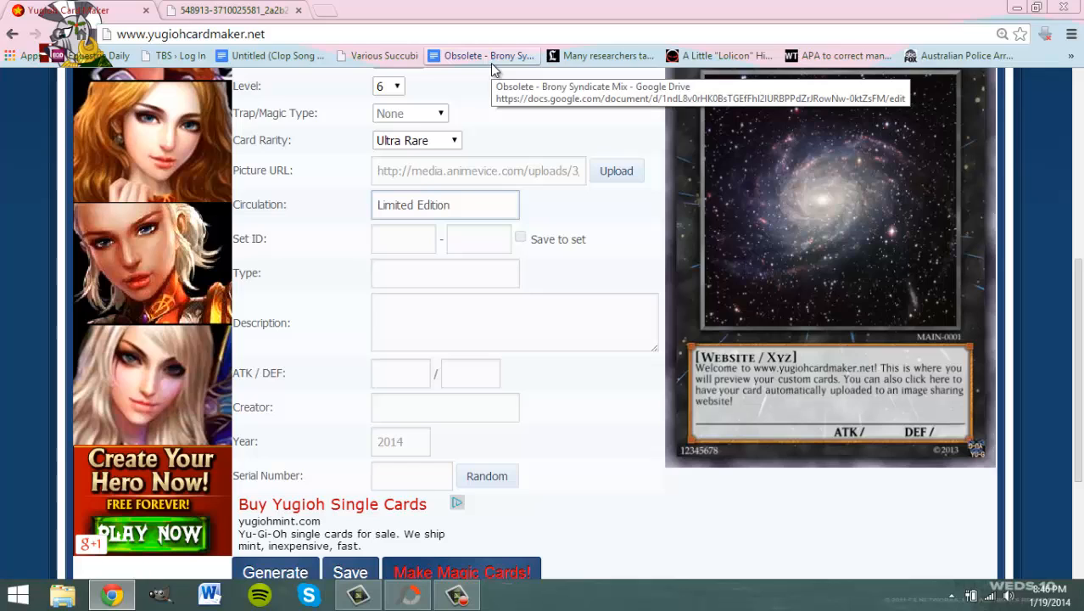
# Set the card's set ID to DGX-001 and its type to Warrior.
pyautogui.click(406, 233)
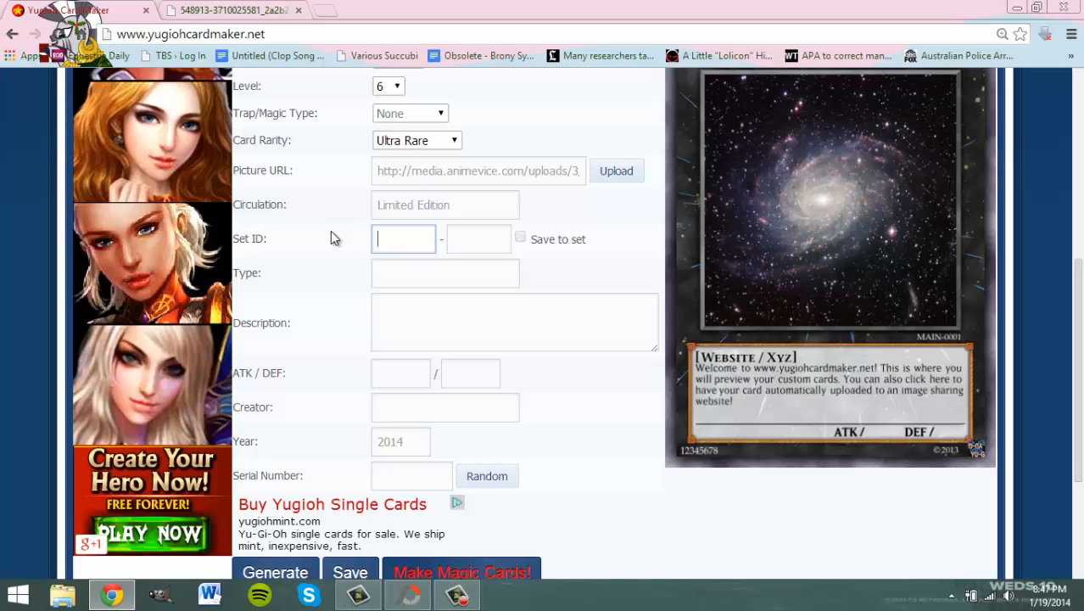
pyautogui.write('DGX')
pyautogui.click(489, 240)
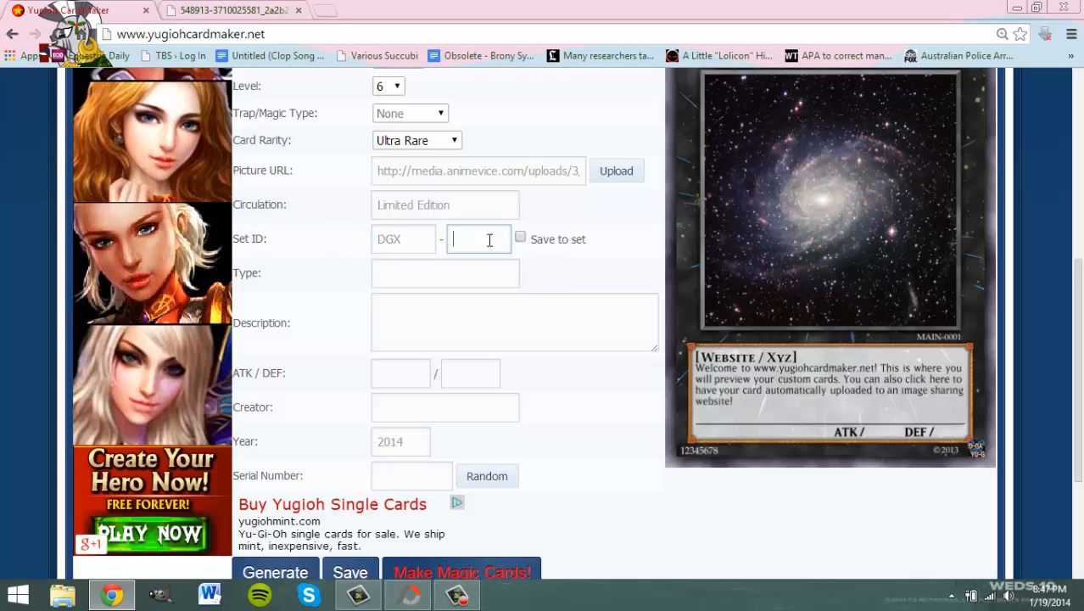
pyautogui.write('001')
pyautogui.click(431, 277)
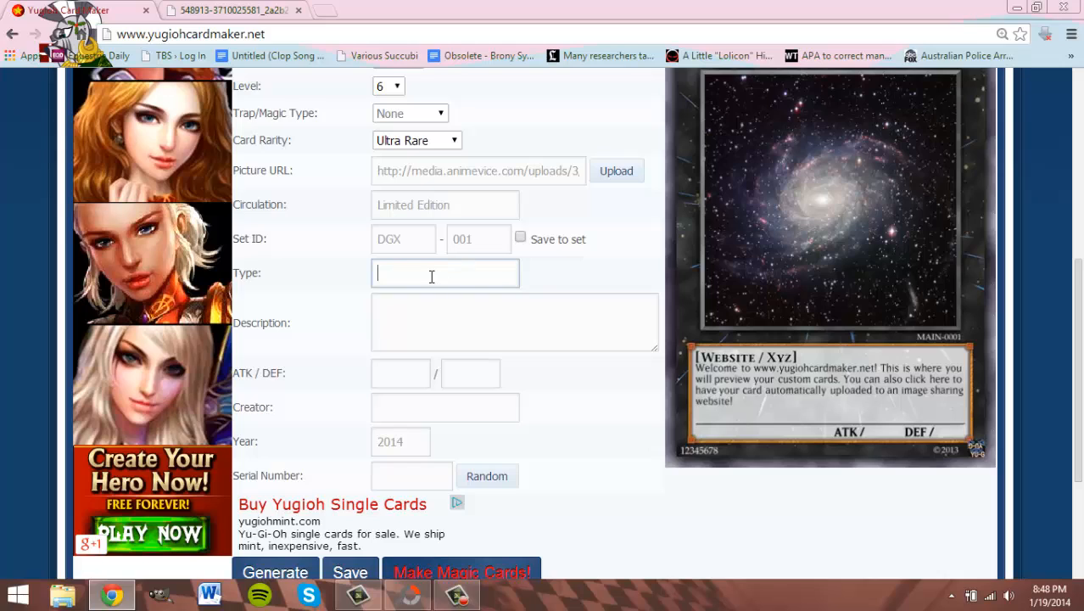
pyautogui.write('Warrior')
# Begin the description with "While this card is face-up on the field, any damage you take from your own Spell or Trap cards".
pyautogui.click(426, 324)
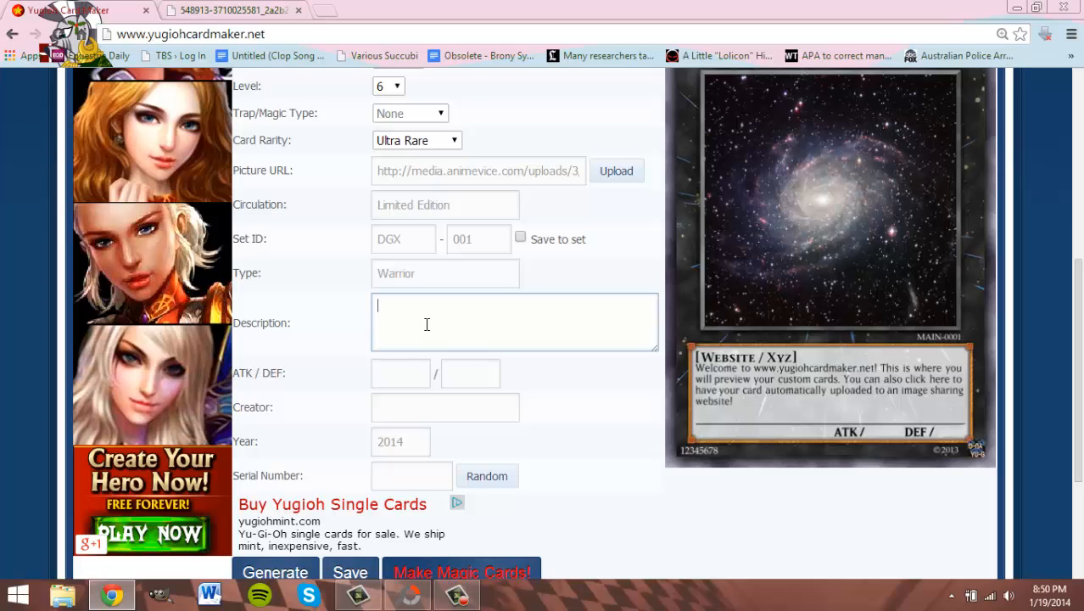
pyautogui.write('While this card is face-up on the field, ')
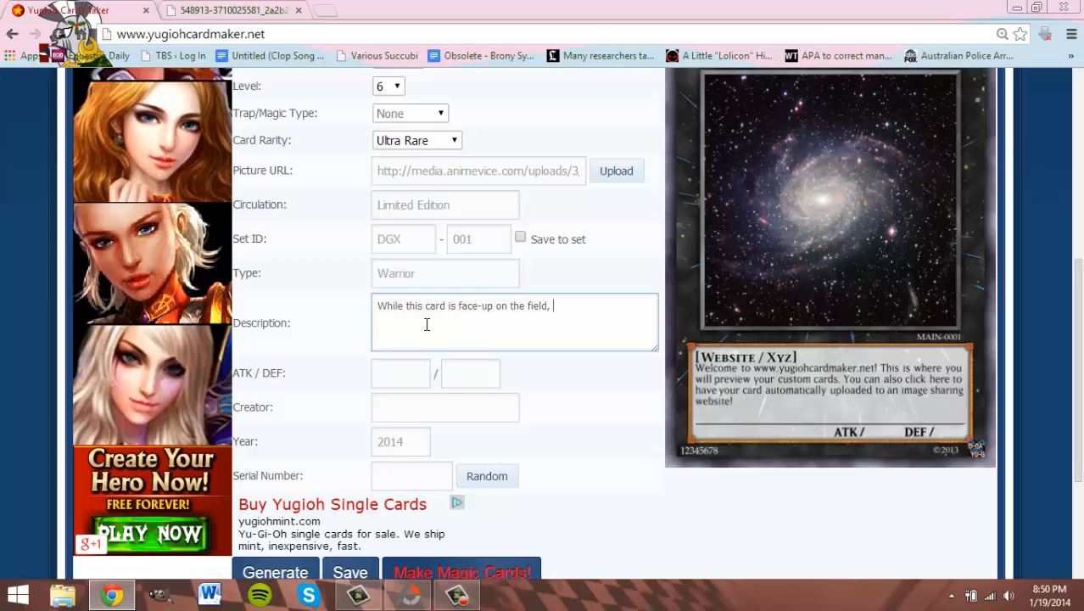
pyautogui.write('any damage you take fr')
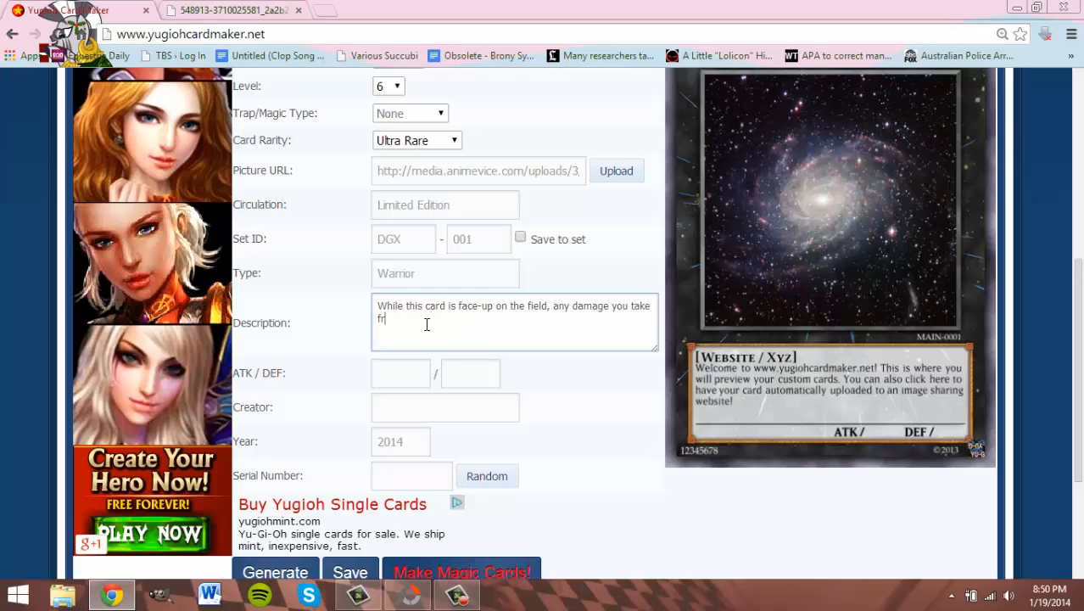
pyautogui.write('om your own Spell or Trap cards')
# Insert the word "activating" before "your own Spell or Trap cards" in the card description.
pyautogui.click(403, 319)
pyautogui.write('ac')
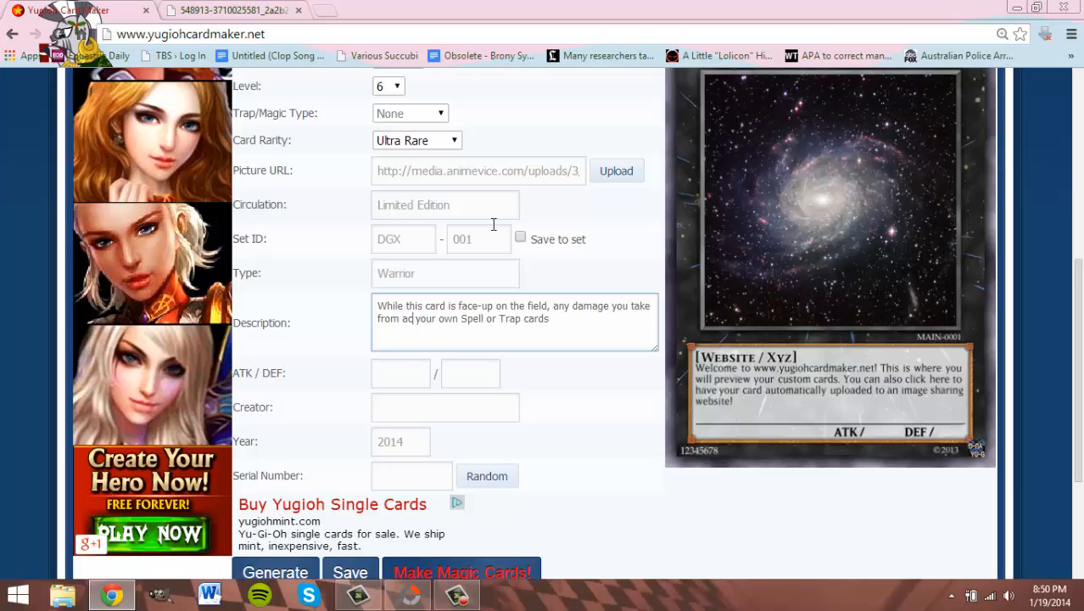
pyautogui.write('tivating')
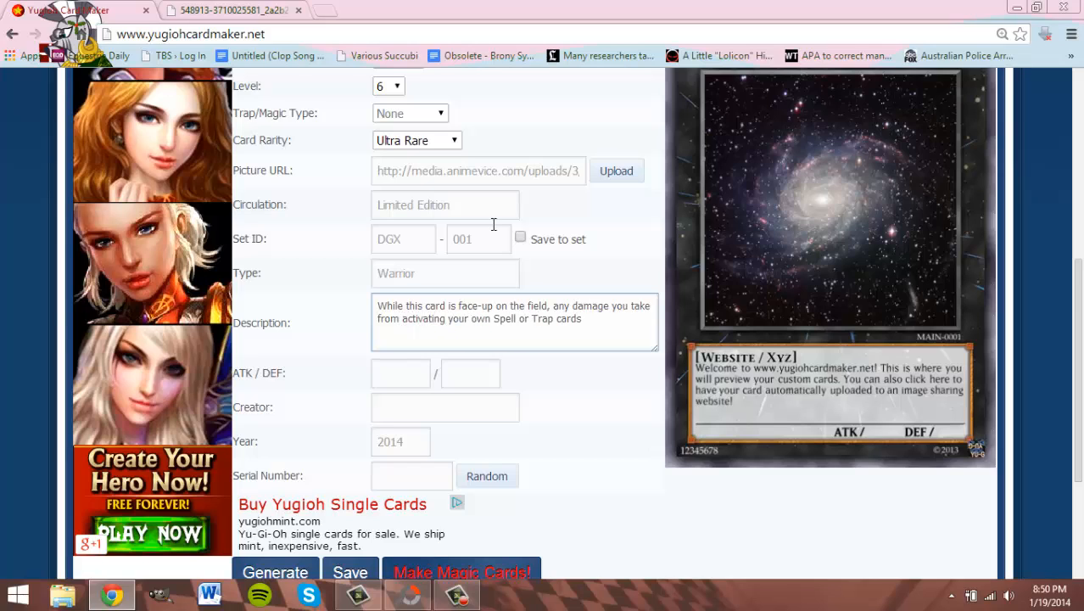
# Complete the card description with "gets dealt to your opponent instead.", using the spelling suggestion to correct "delt".
pyautogui.click(596, 333)
pyautogui.write('gets delt to your oppo')
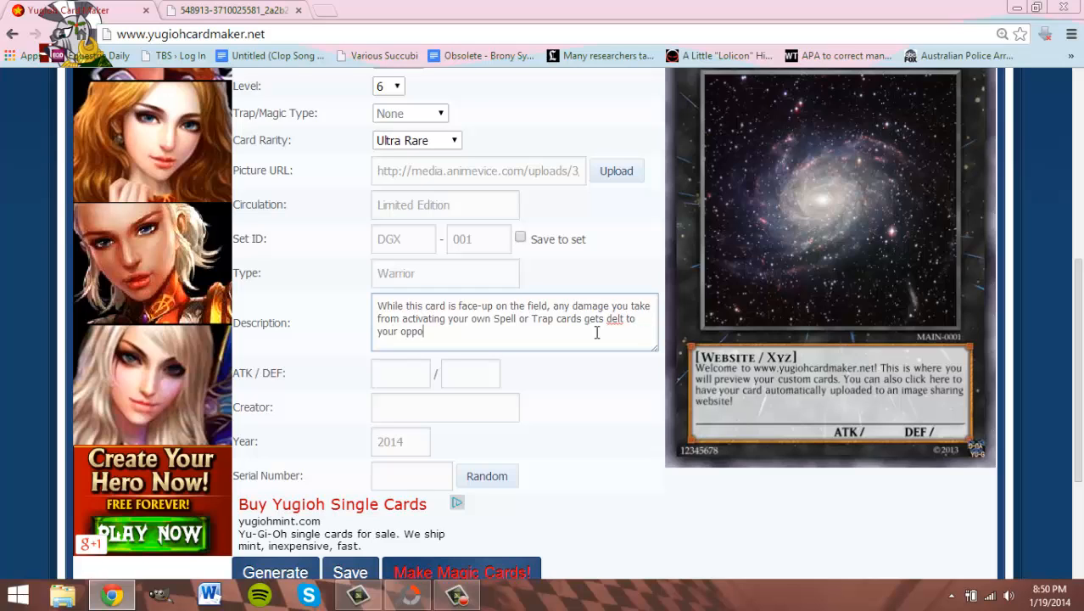
pyautogui.write('nent instead')
pyautogui.rightClick(615, 319)
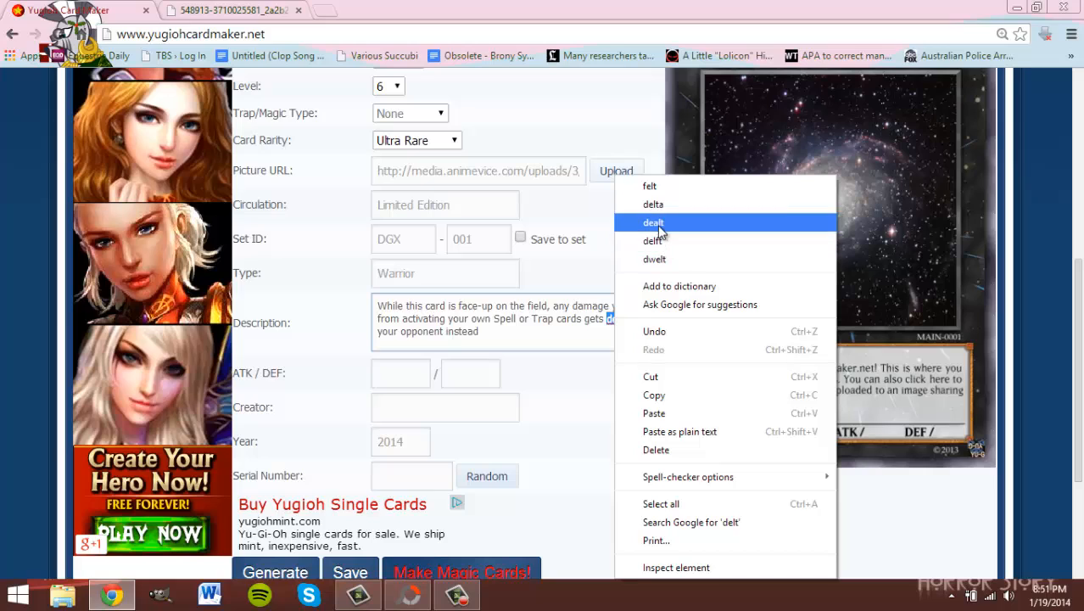
pyautogui.click(574, 340)
pyautogui.click(548, 345)
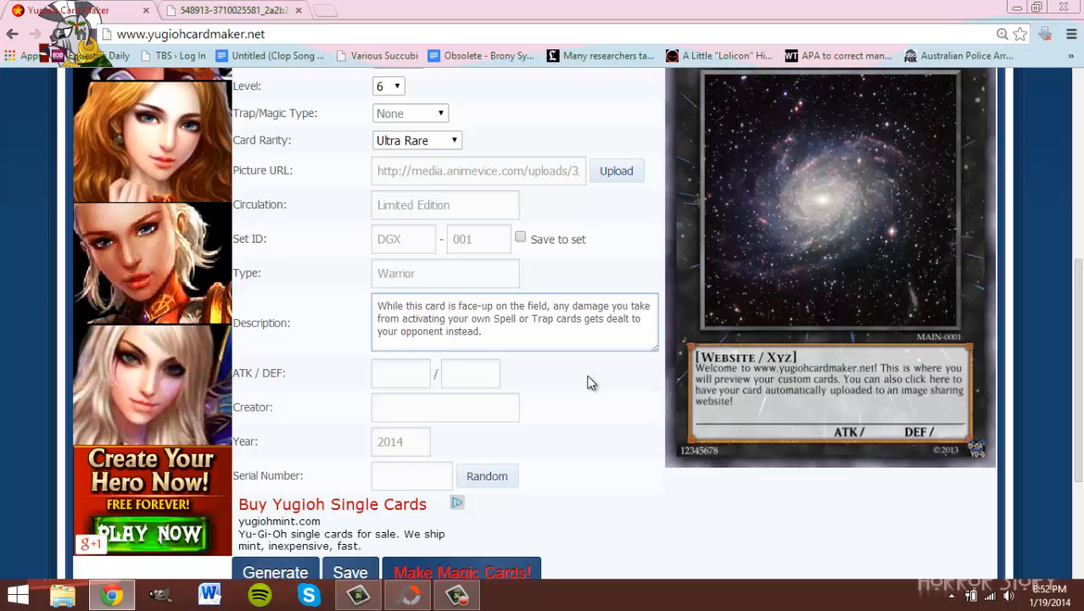
# Set the card's ATK to 2100 and its DEF to 1700.
pyautogui.click(412, 378)
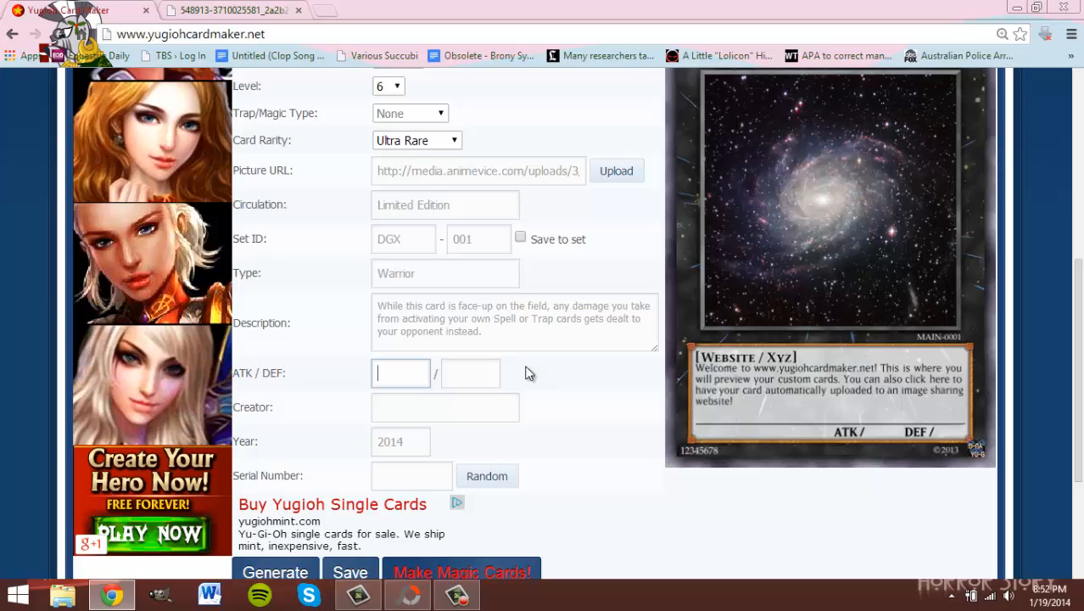
pyautogui.write('2100')
pyautogui.click(481, 377)
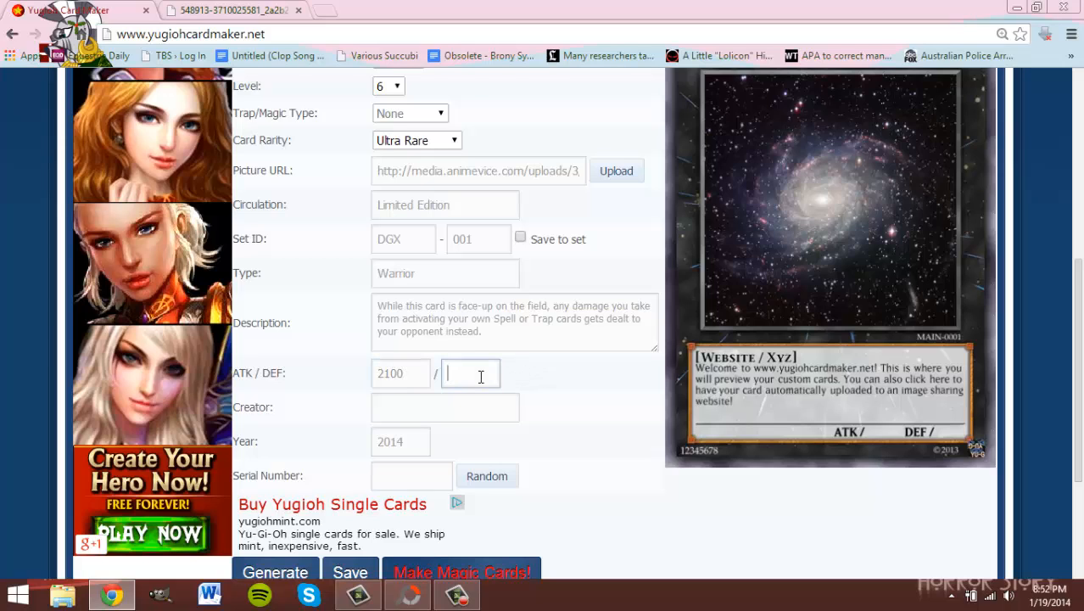
pyautogui.write('1700')
# Enter the creator's alias and assign the card a random serial number.
pyautogui.click(441, 408)
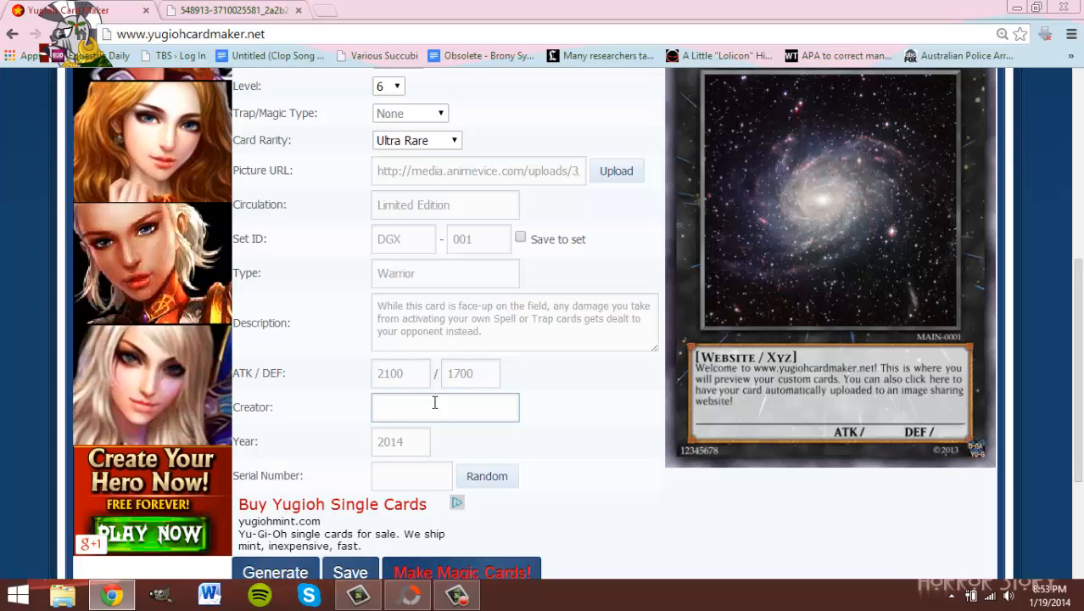
pyautogui.write('IC3YS0UL')
pyautogui.click(422, 446)
pyautogui.click(419, 475)
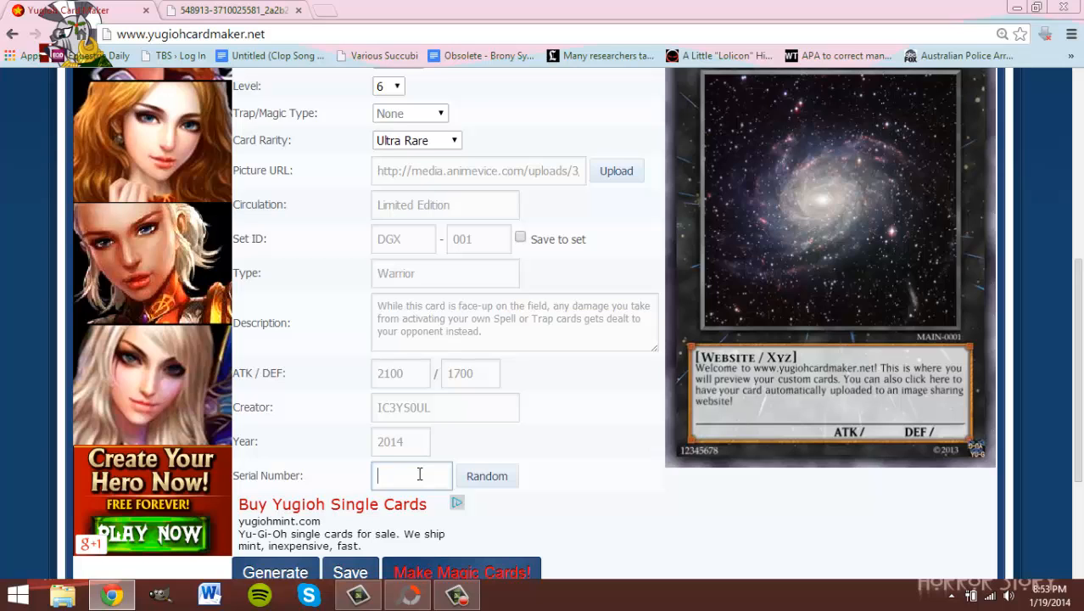
pyautogui.click(504, 481)
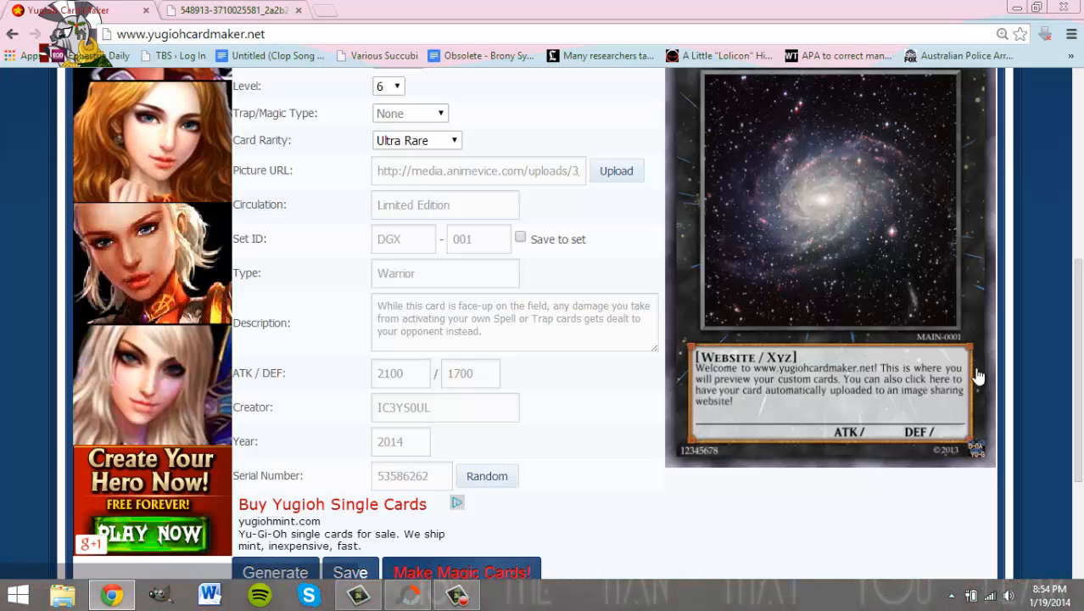
# Generate the Alexis Rhodes card from the completed details and bring the whole card preview into view.
pyautogui.moveTo(1081, 324); pyautogui.dragTo(1083, 370)
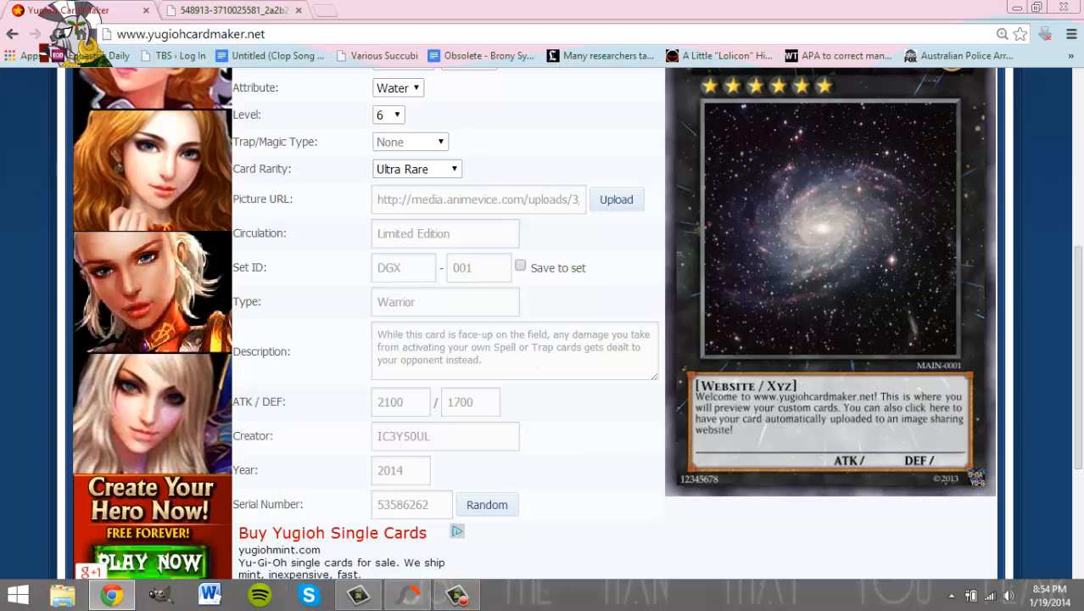
pyautogui.moveTo(1080, 369); pyautogui.dragTo(1080, 413)
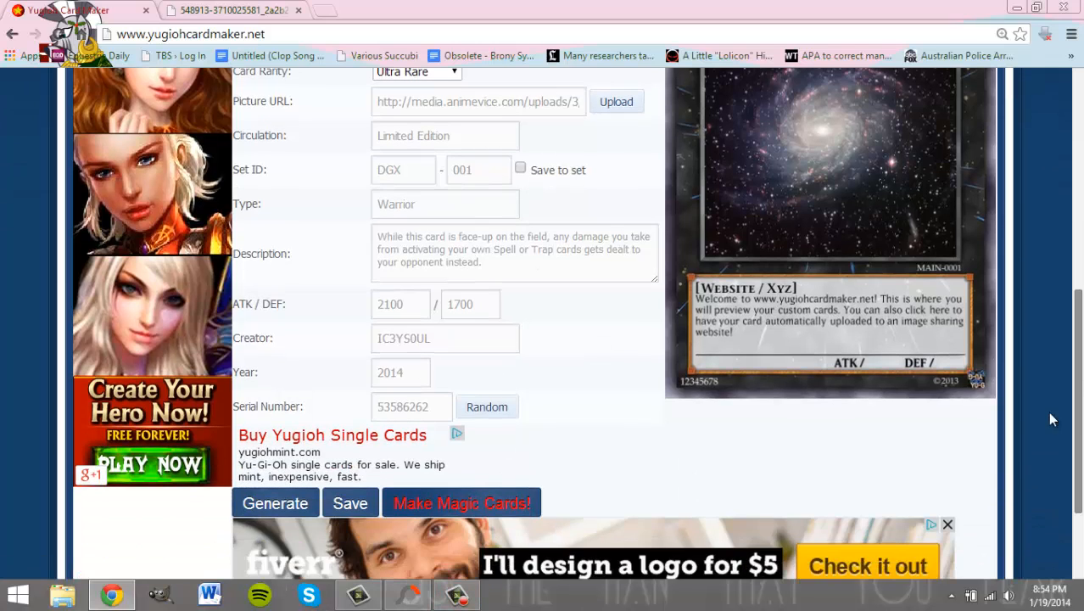
pyautogui.click(280, 504)
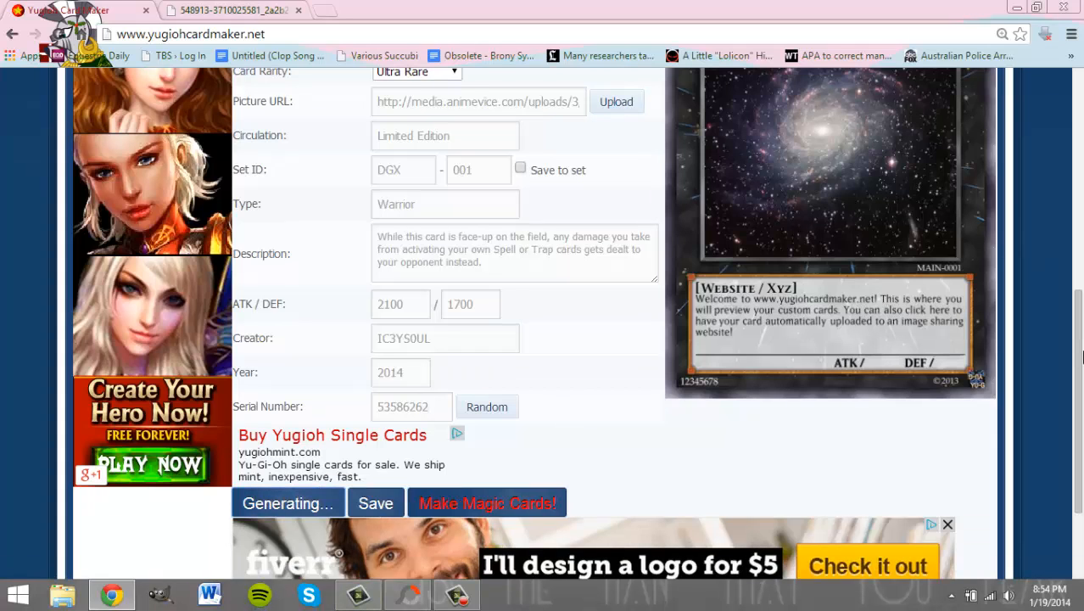
pyautogui.moveTo(1081, 358); pyautogui.dragTo(1081, 265)
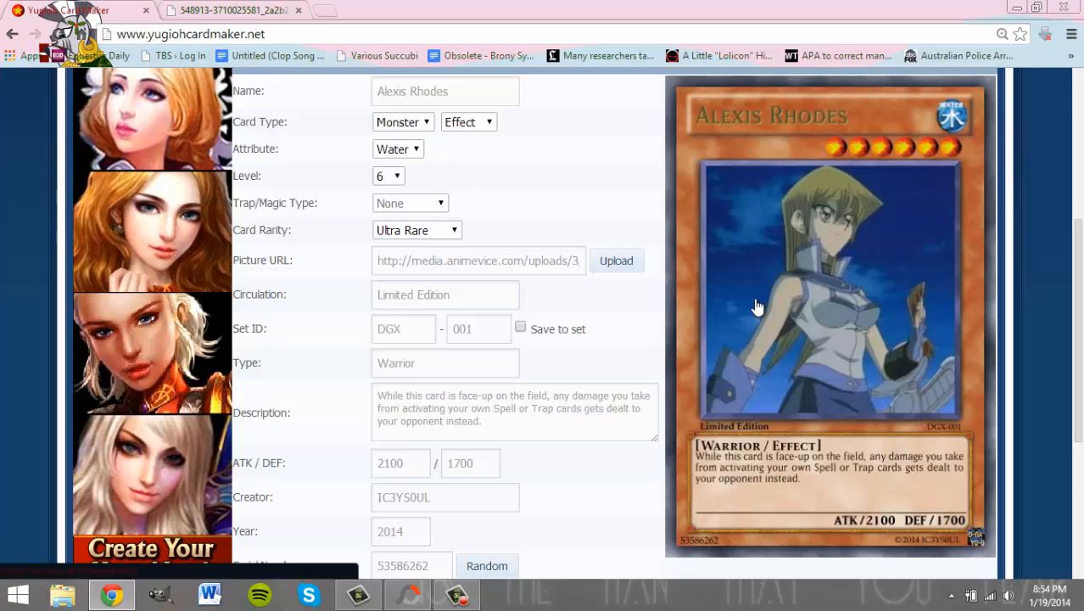
pyautogui.rightClick(825, 281)
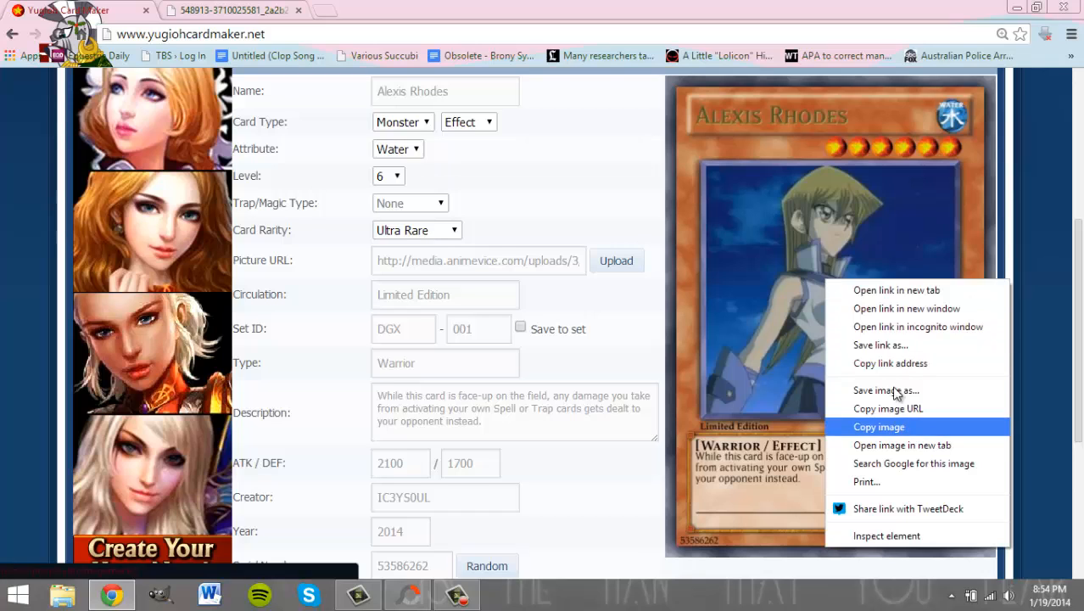
pyautogui.click(1045, 296)
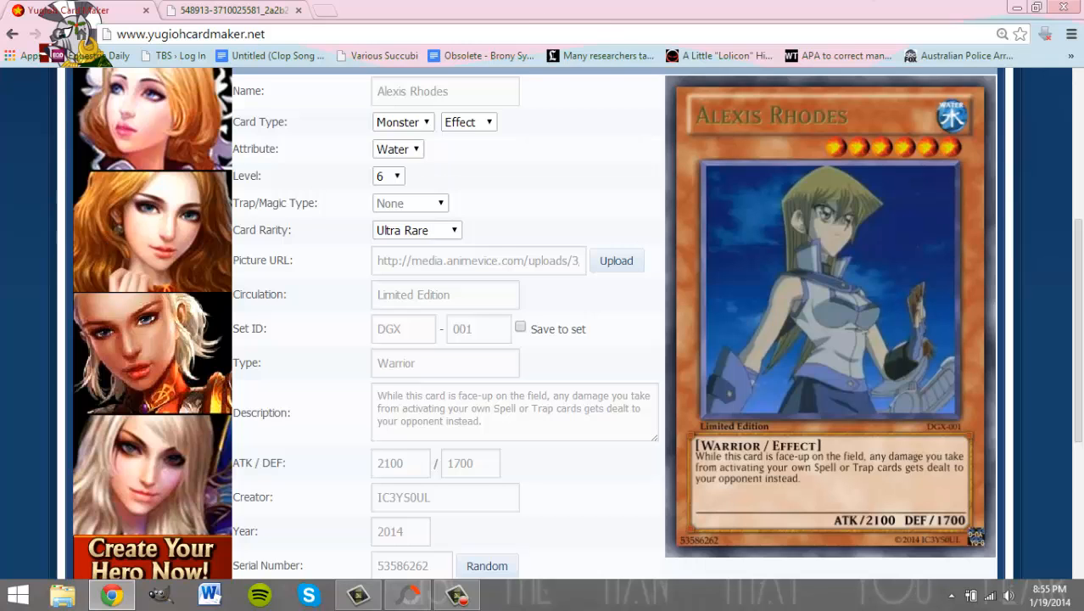
# Search Windows for "paint" and switch to Paint.
pyautogui.moveTo(1079, 4)
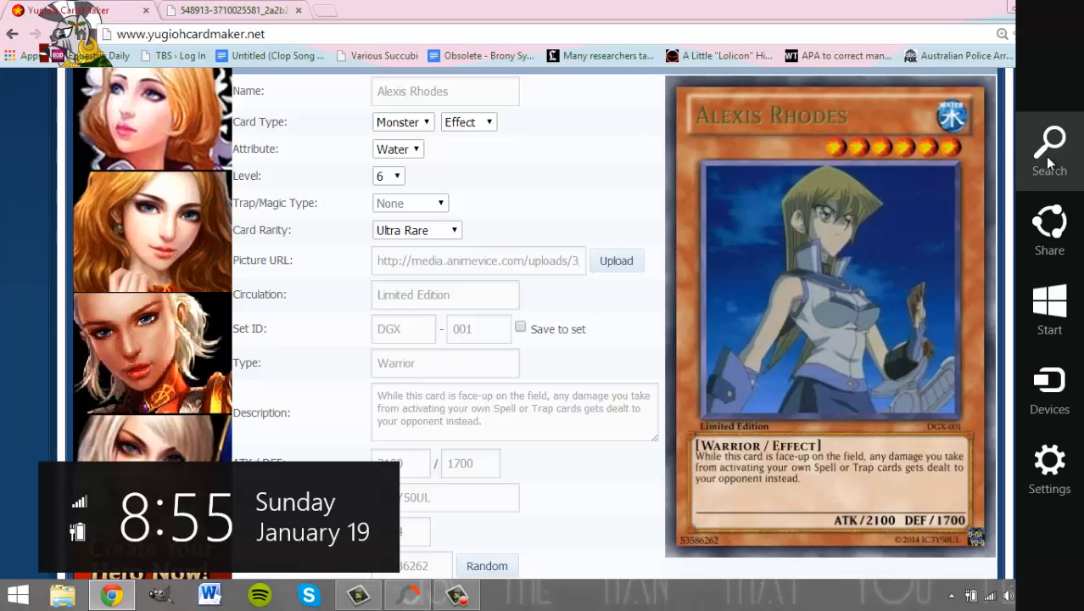
pyautogui.click(1048, 158)
pyautogui.write('PAINT')
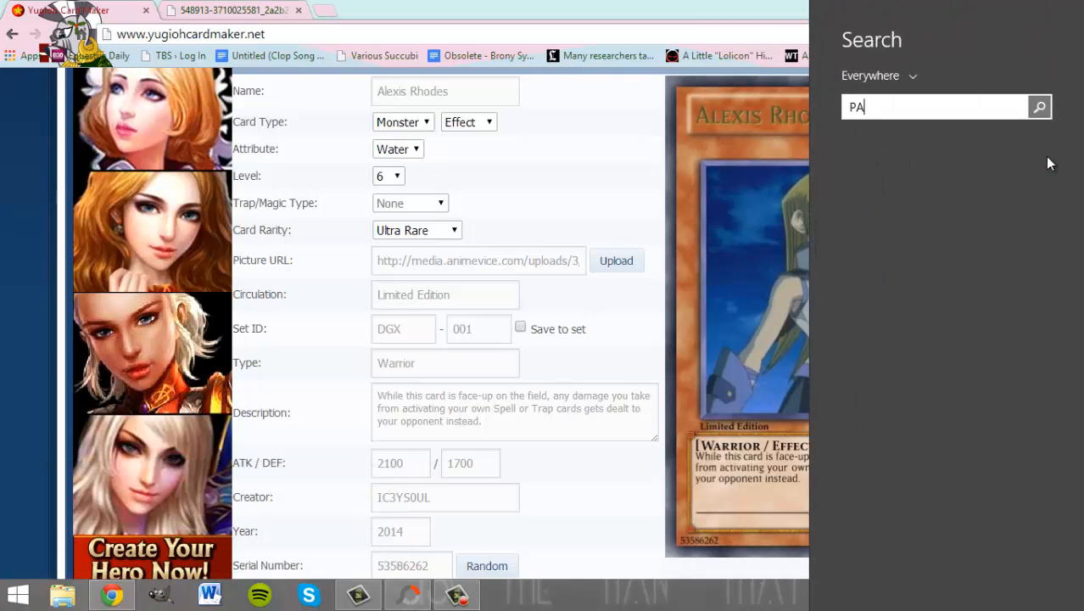
pyautogui.press('BackSpace')
pyautogui.press('BackSpace')
pyautogui.press('BackSpace')
pyautogui.press('BackSpace')
pyautogui.press('BackSpace')
pyautogui.write('paint')
pyautogui.press('Return')
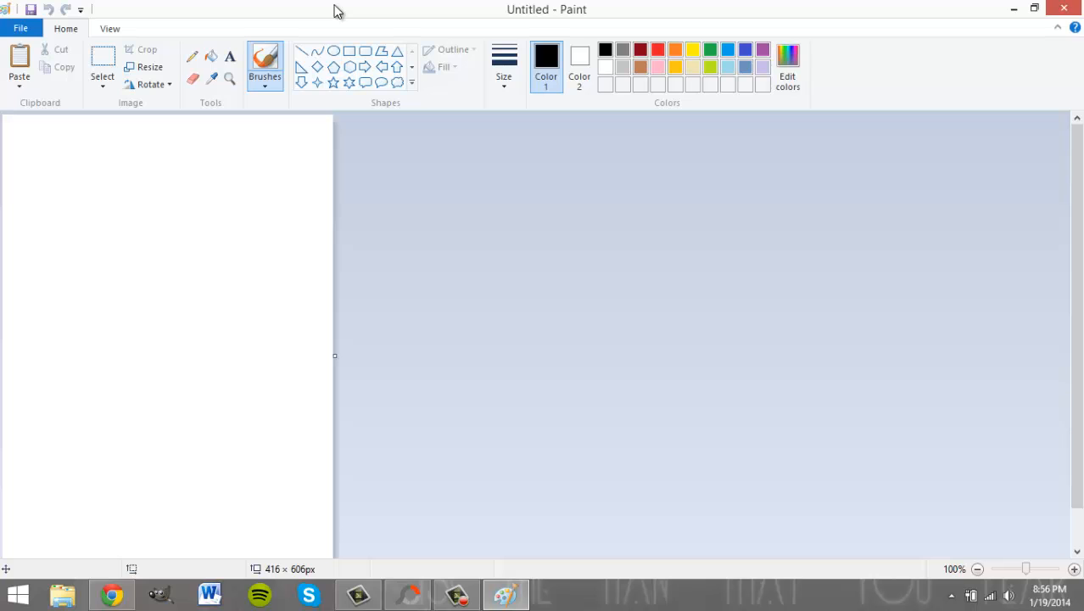
# Paste the copied browser screenshot and shift it so the card sits in the canvas's upper-left corner.
pyautogui.hotkey('ctrl', 'v')
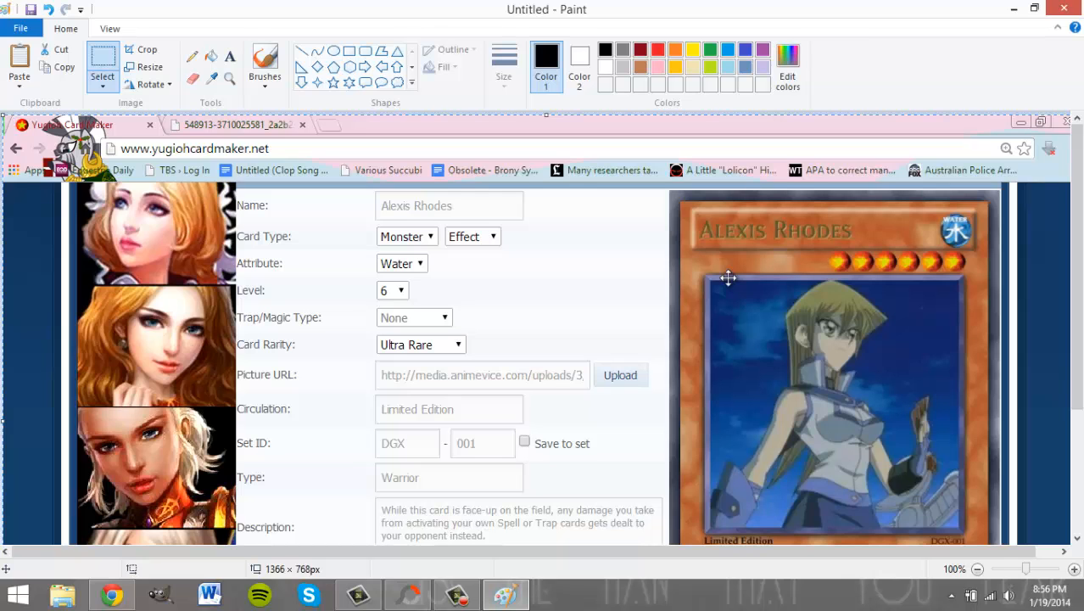
pyautogui.moveTo(699, 277)
pyautogui.mouseDown()
pyautogui.moveTo(354, 262)
pyautogui.moveTo(62, 201)
pyautogui.mouseUp()
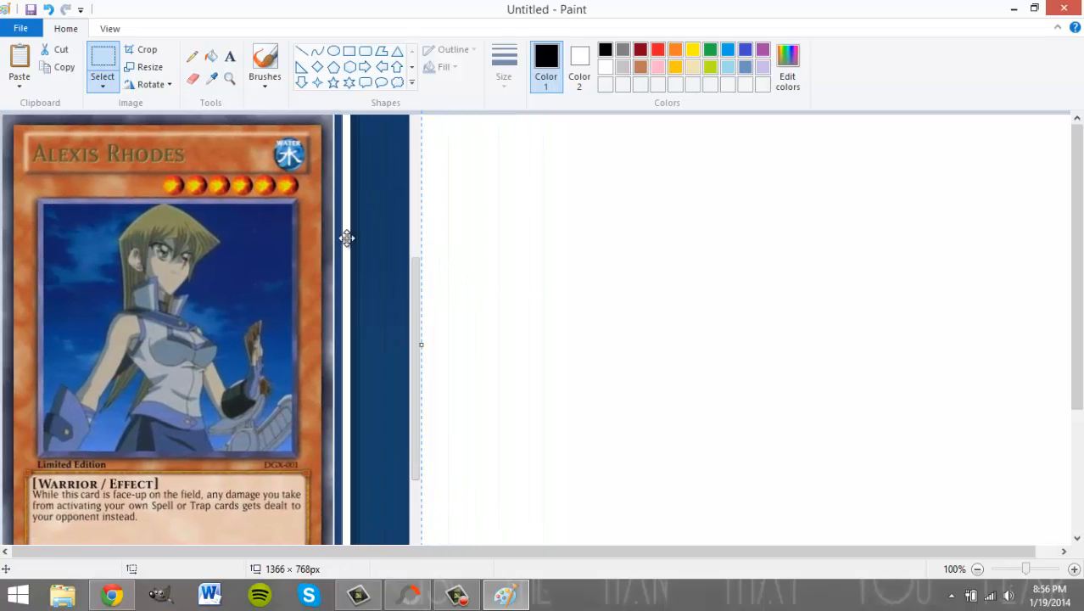
# Reduce the canvas to the card's outer edges, 416 × 605 px.
pyautogui.moveTo(1082, 307); pyautogui.dragTo(1077, 431)
pyautogui.moveTo(1014, 552); pyautogui.dragTo(312, 411)
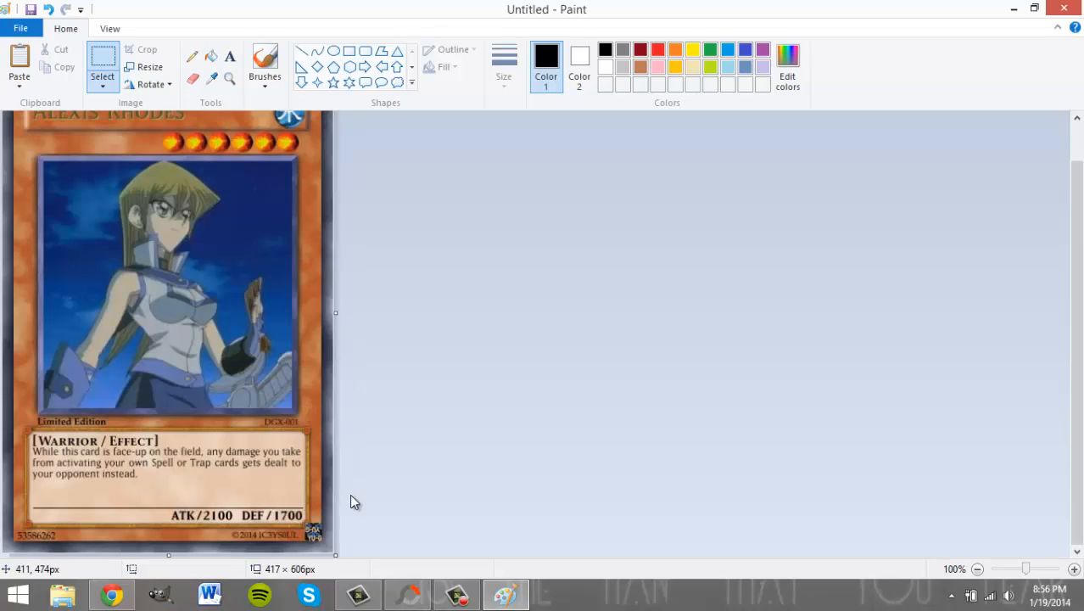
pyautogui.moveTo(336, 313); pyautogui.dragTo(334, 311)
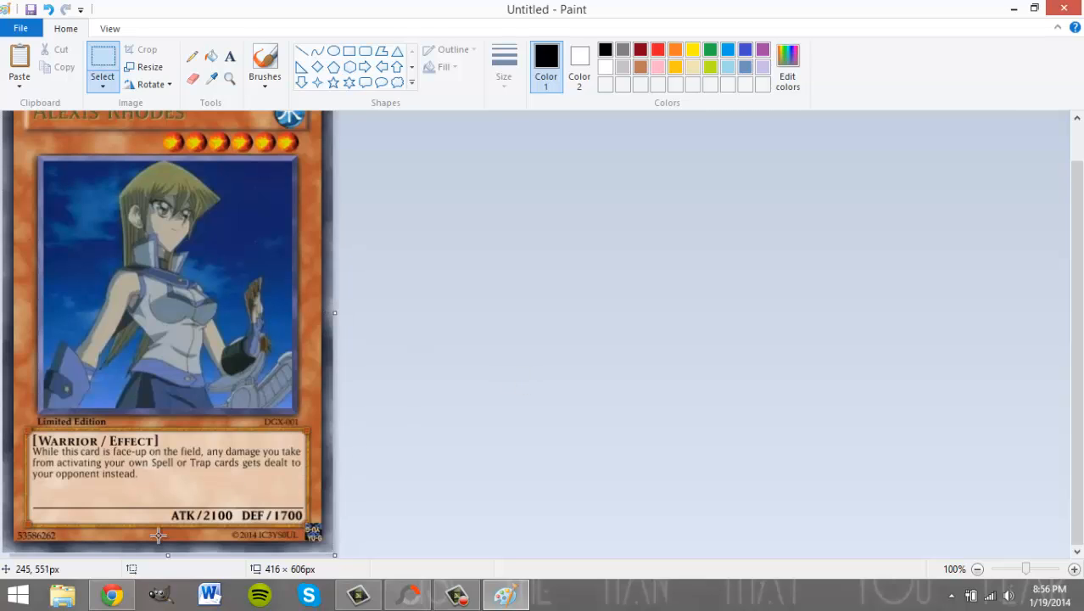
pyautogui.moveTo(170, 556); pyautogui.dragTo(170, 554)
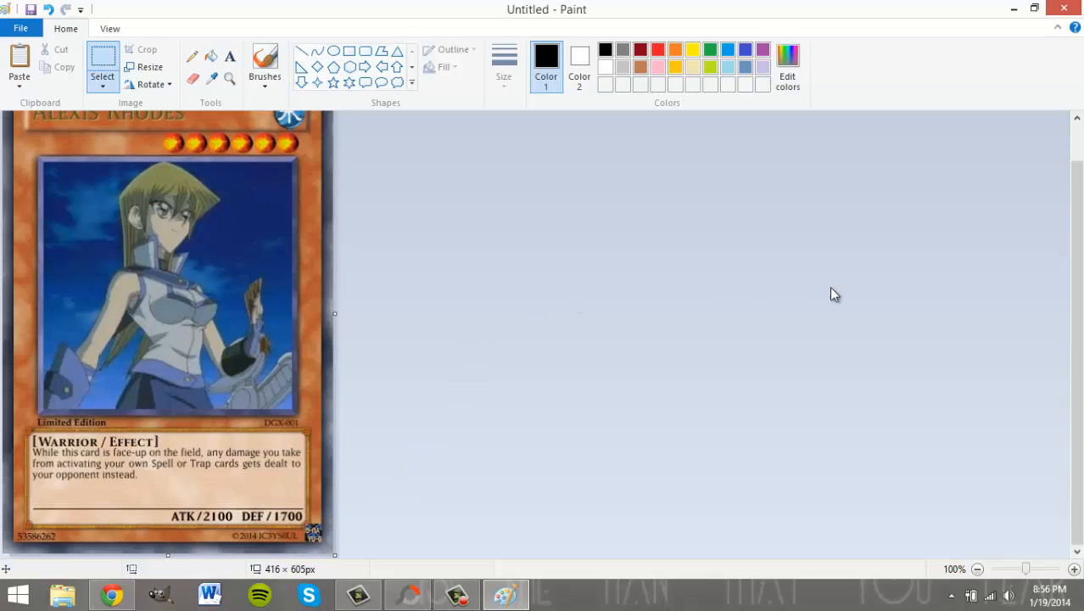
# Save the cropped card image as a PNG named "alexis monster" in the Downloads folder.
pyautogui.scroll(1, 1076, 415)
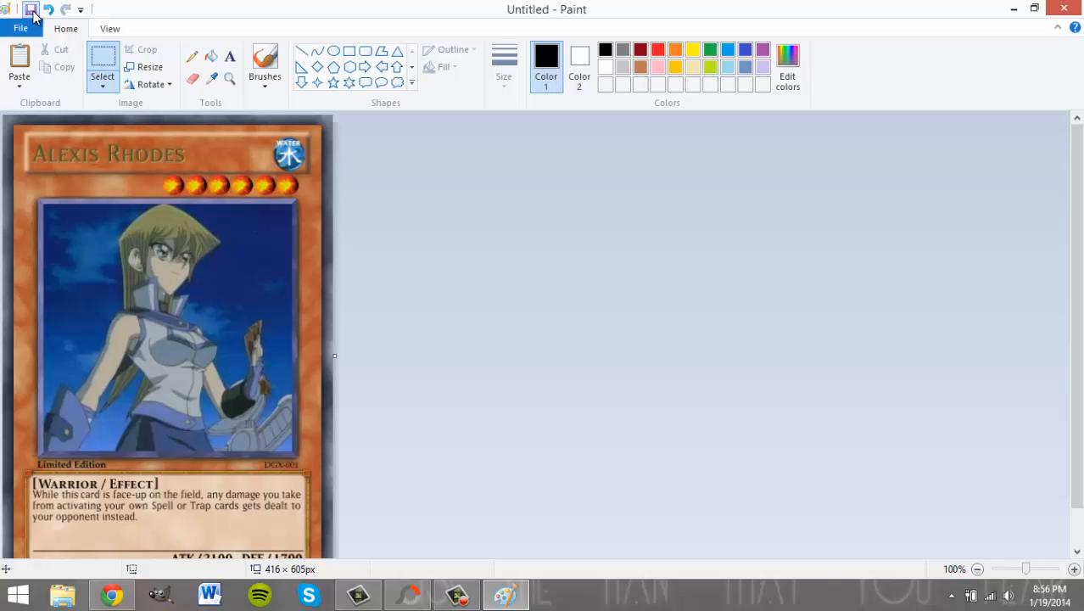
pyautogui.hotkey('ctrl', 's')
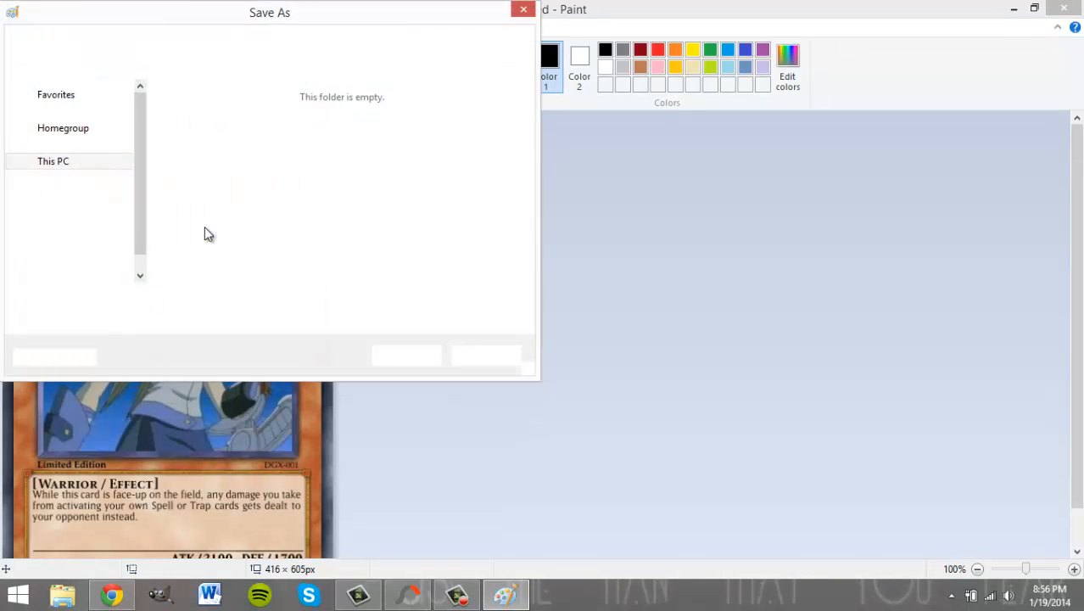
pyautogui.click(277, 300)
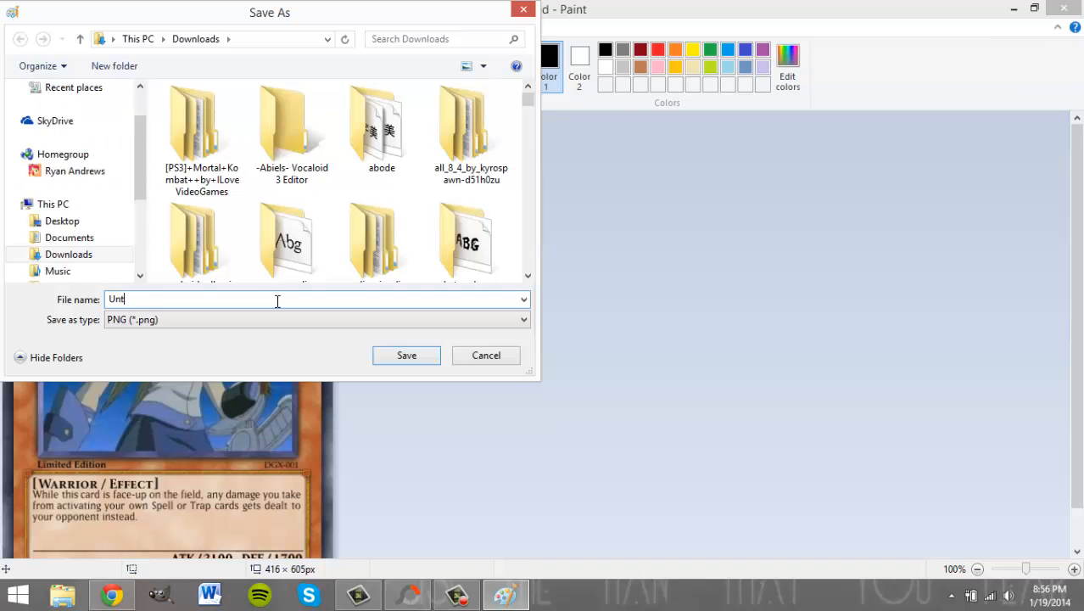
pyautogui.press('BackSpace')
pyautogui.press('BackSpace')
pyautogui.press('BackSpace')
pyautogui.write('alexis')
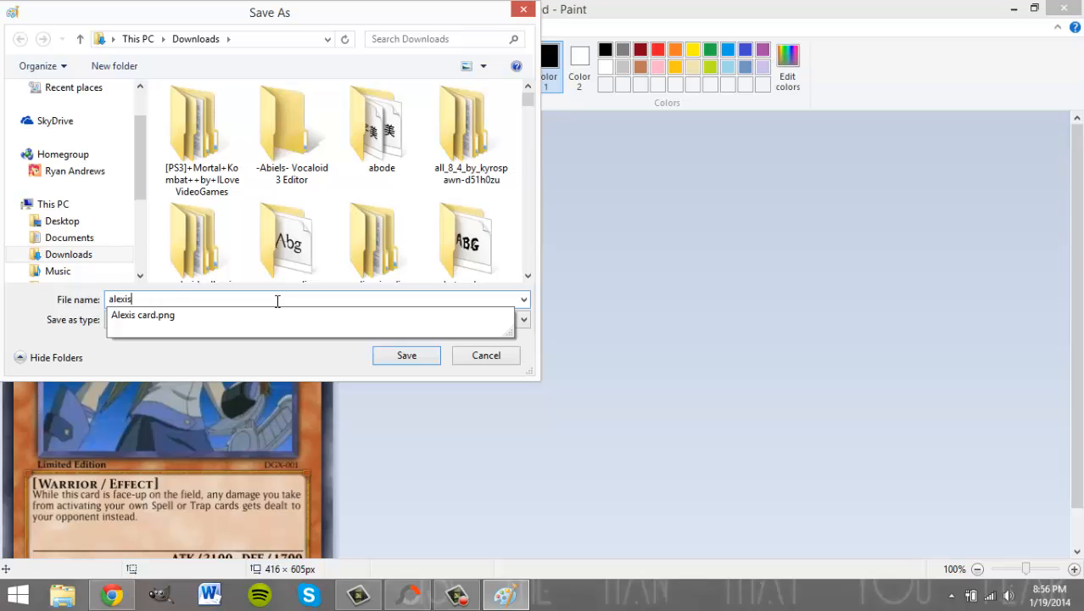
pyautogui.press('Down')
pyautogui.press('Up')
pyautogui.write('monster')
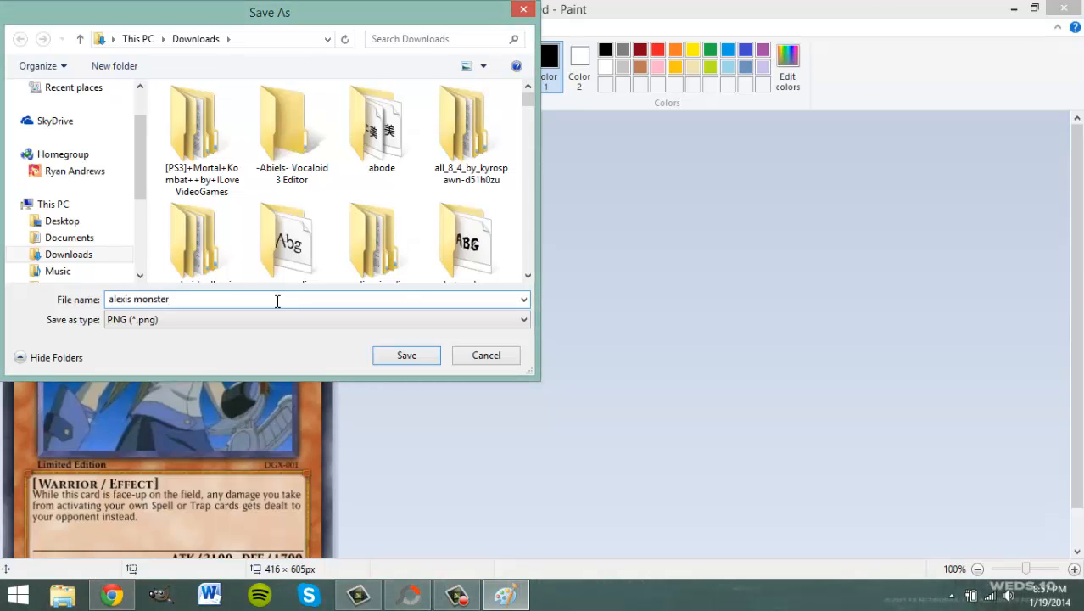
pyautogui.press('Return')
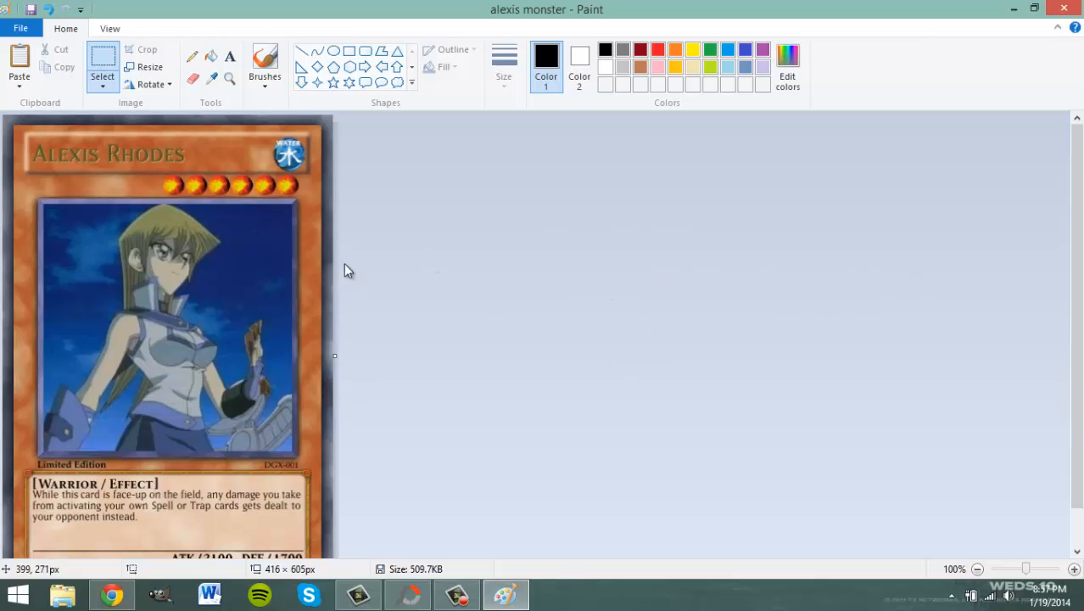
# Draw a transparent text box about 232 × 97 px over the card's picture and look through the available fonts.
pyautogui.moveTo(1083, 161); pyautogui.dragTo(1081, 198)
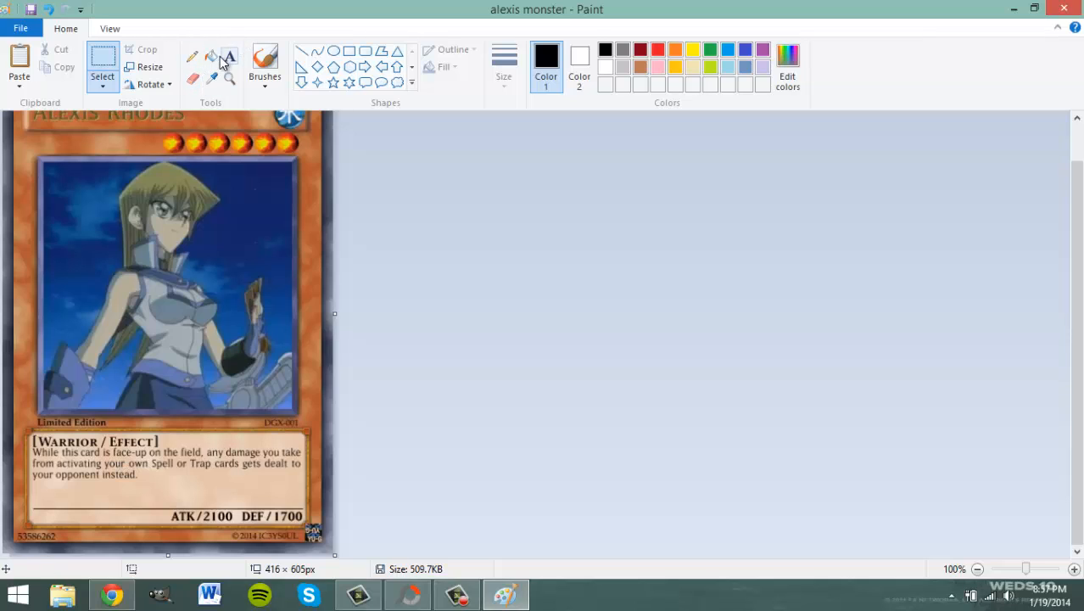
pyautogui.click(215, 80)
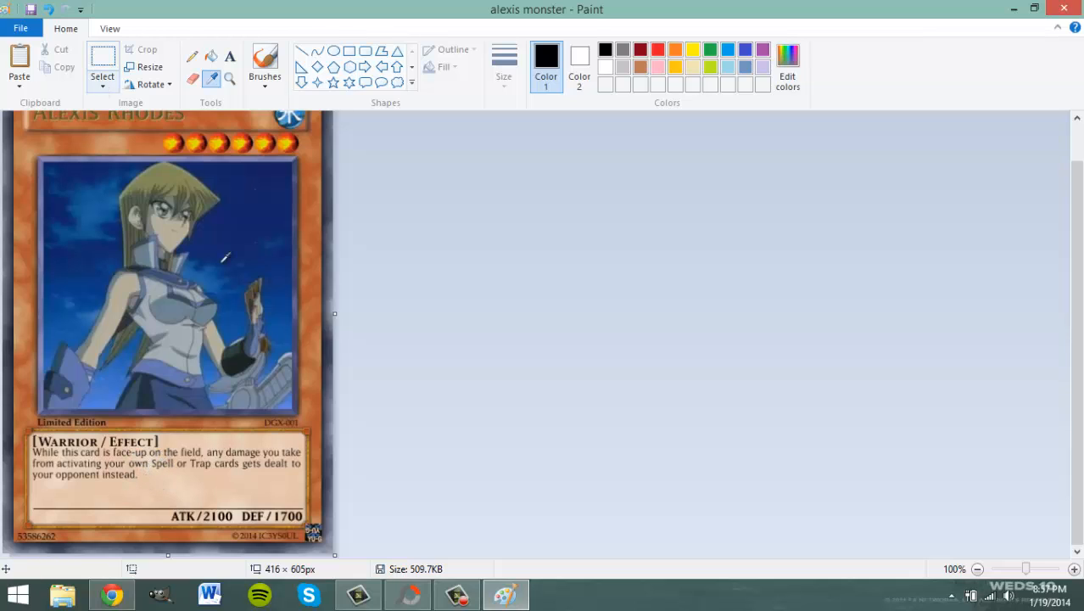
pyautogui.click(230, 56)
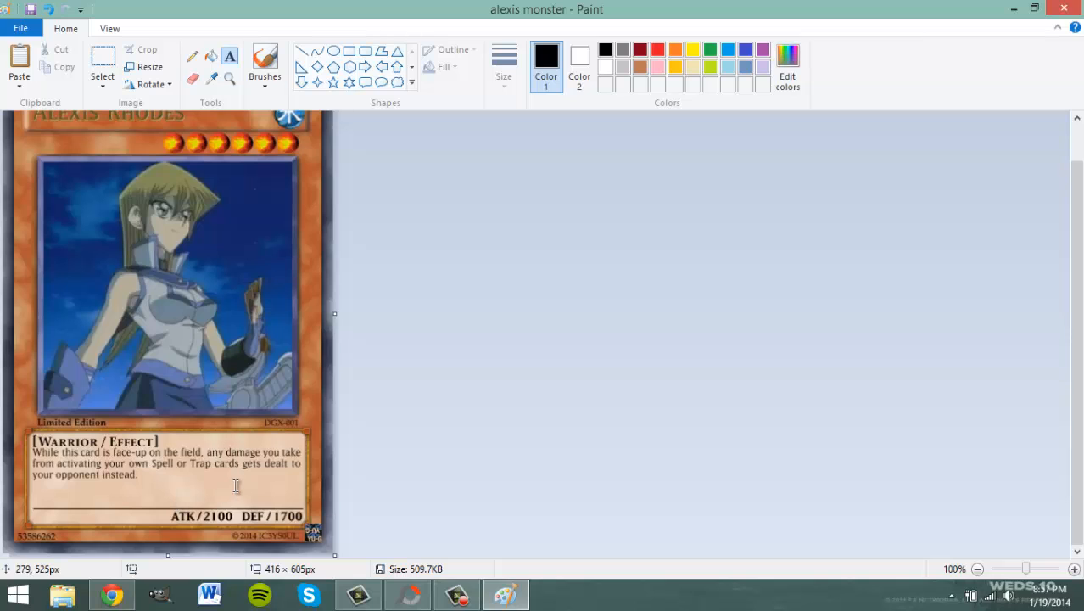
pyautogui.moveTo(72, 220); pyautogui.dragTo(260, 301)
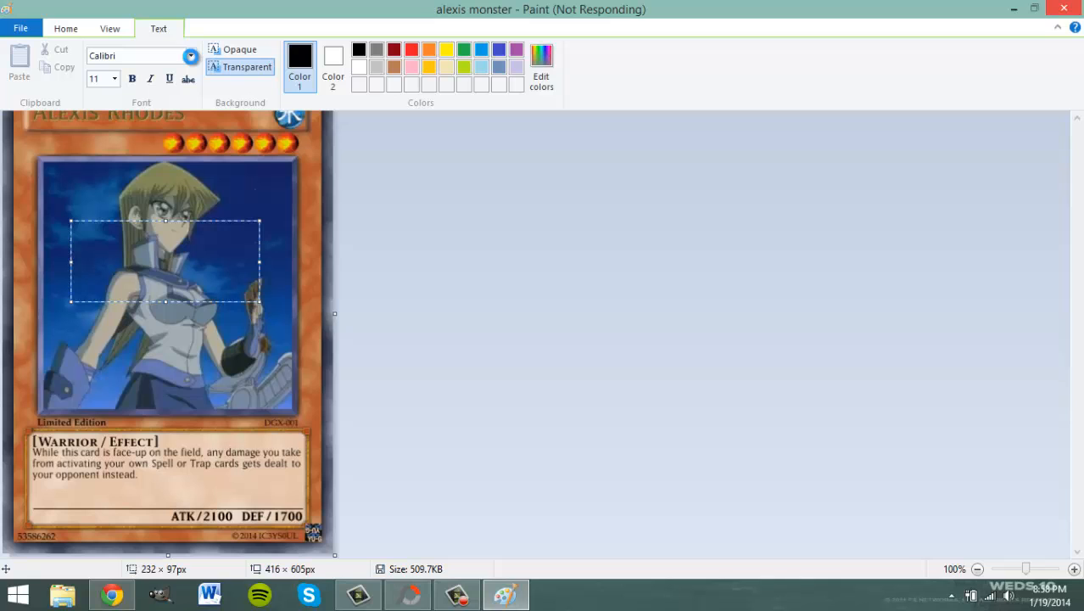
pyautogui.click(191, 59)
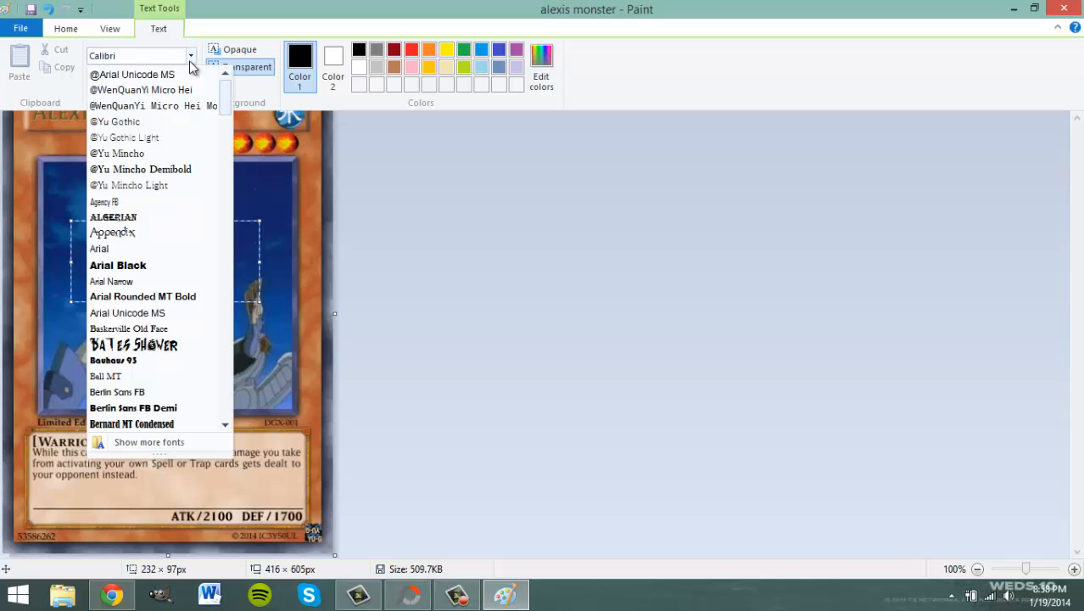
pyautogui.moveTo(229, 132); pyautogui.dragTo(237, 313)
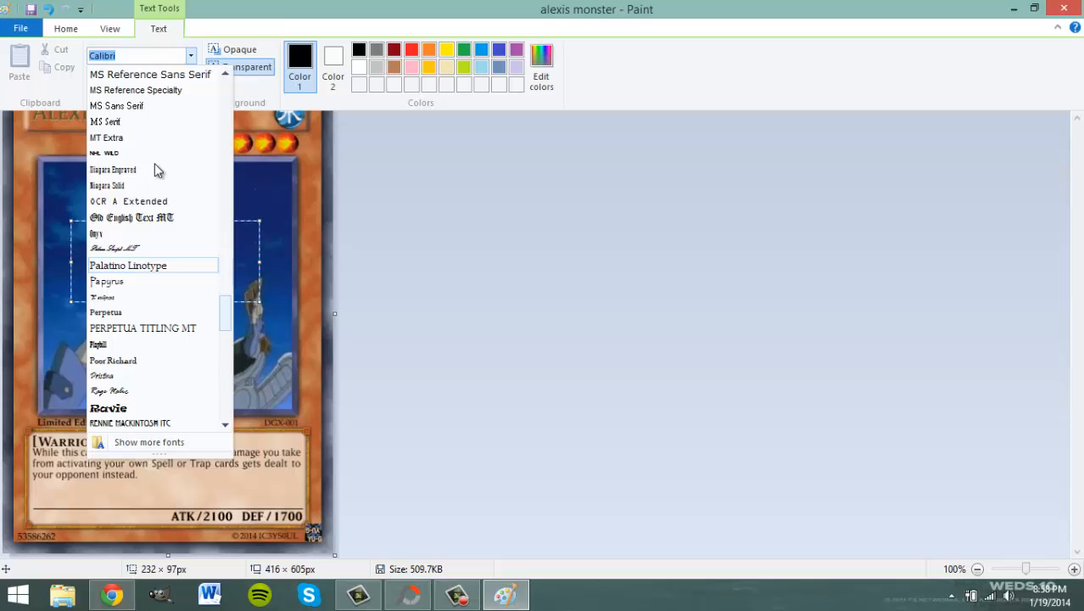
pyautogui.click(193, 55)
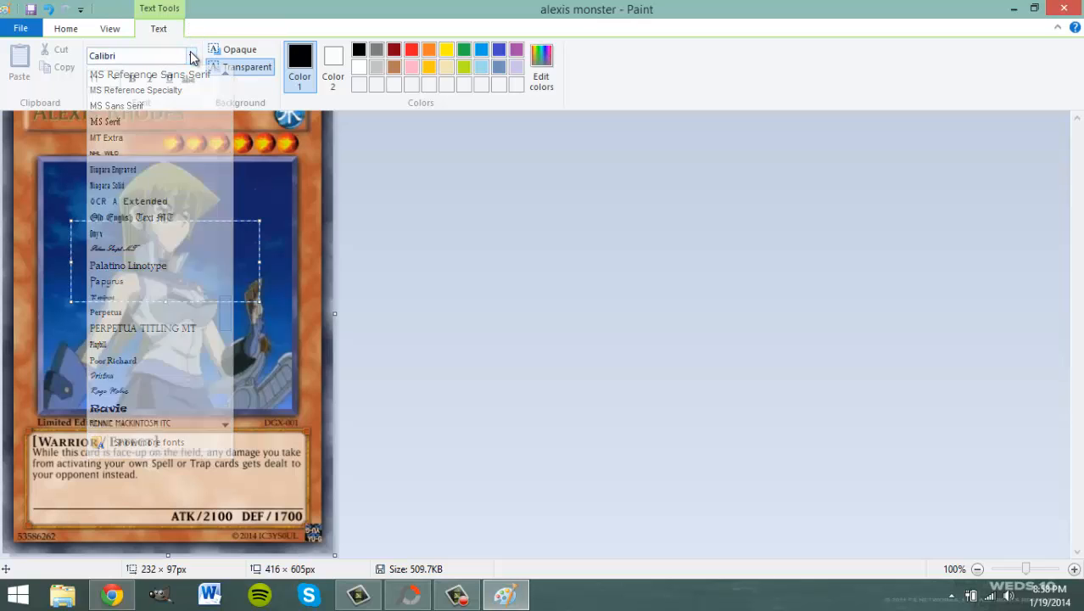
# Discard the empty text box on the card and switch to PhotoScape's Print page.
pyautogui.click(276, 247)
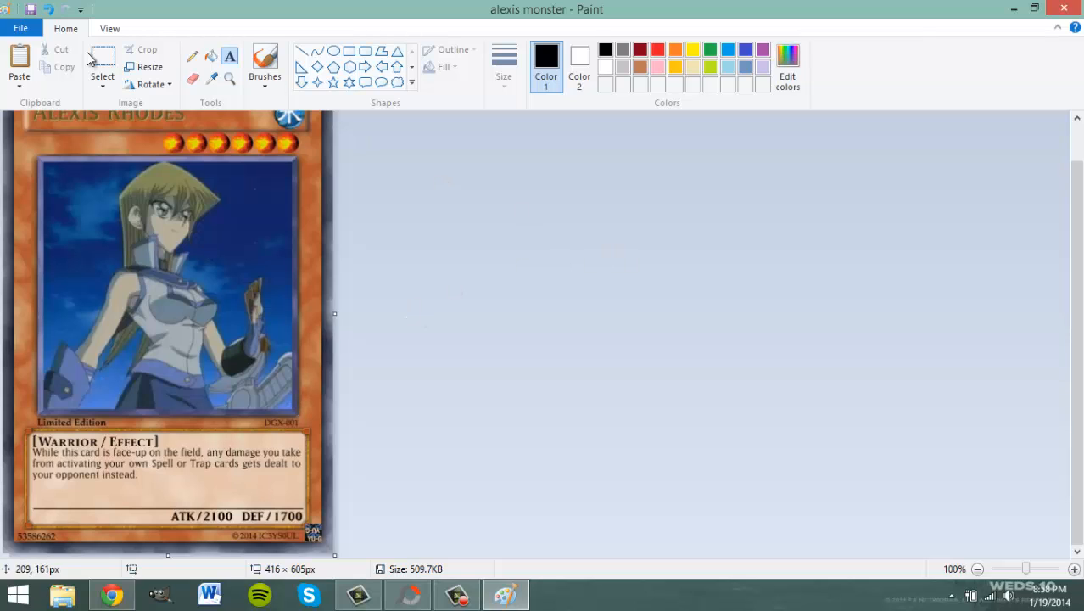
pyautogui.moveTo(1080, 10)
pyautogui.hotkey('alt', 'Tab')
pyautogui.click(1006, 517)
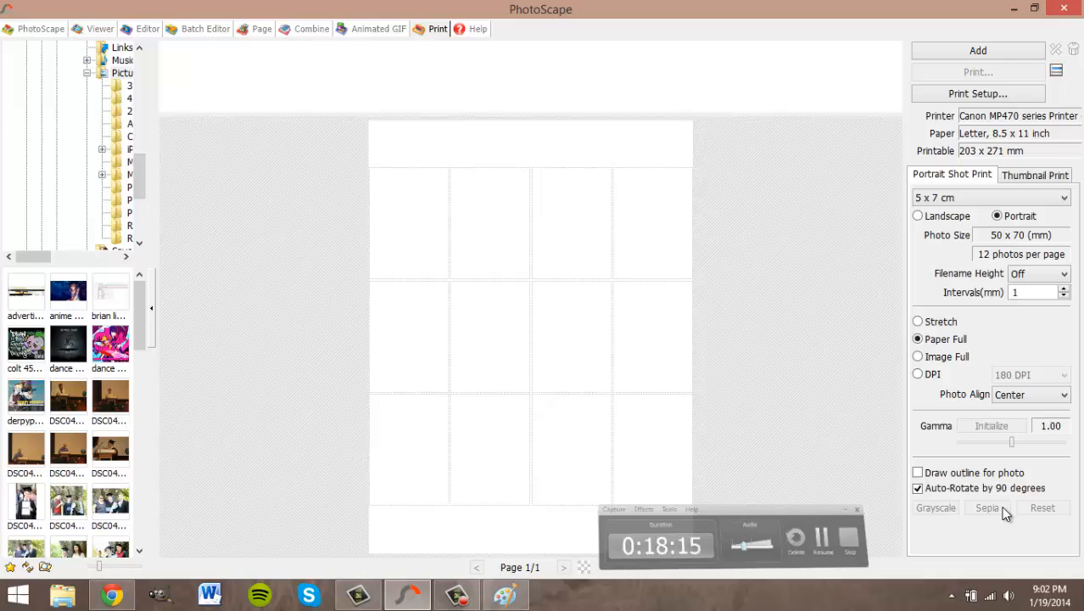
pyautogui.click(1004, 509)
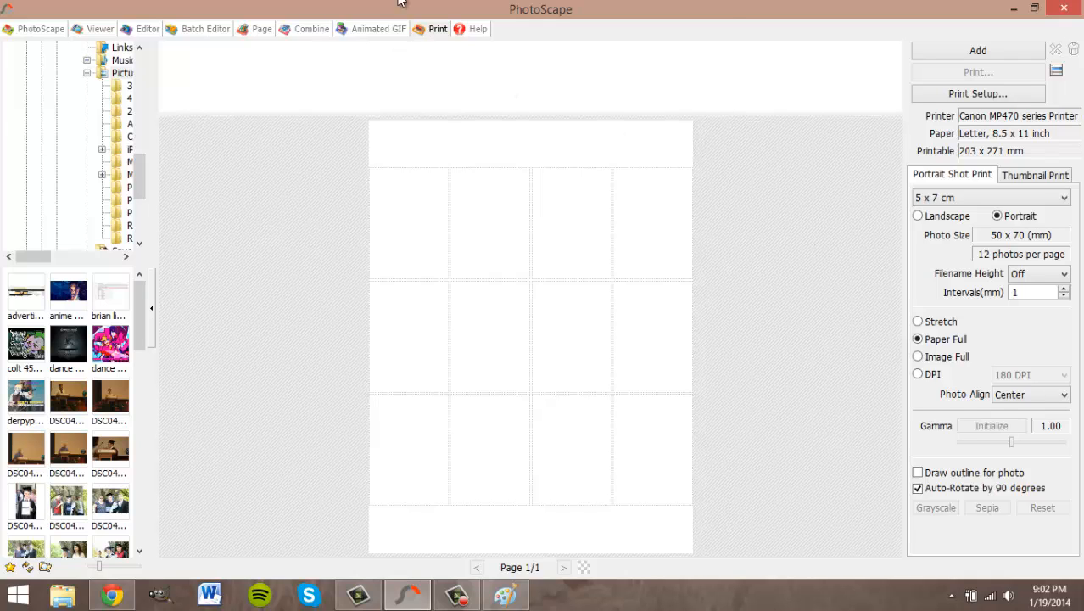
# Open the Downloads folder in the folder tree to list its images.
pyautogui.click(60, 257)
pyautogui.moveTo(60, 261); pyautogui.dragTo(47, 258)
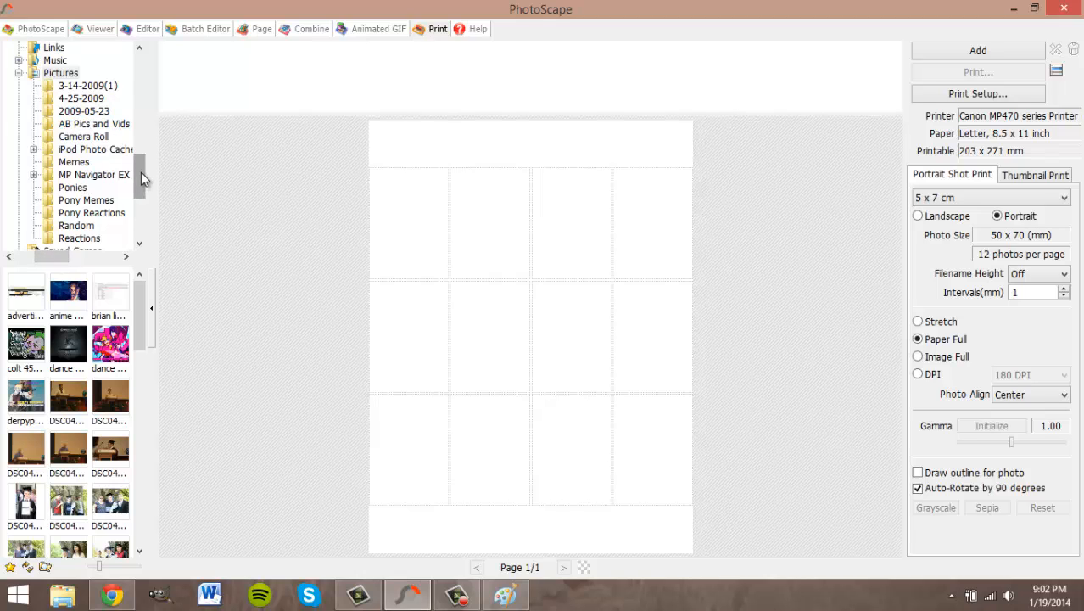
pyautogui.moveTo(139, 174); pyautogui.dragTo(139, 146)
pyautogui.click(76, 150)
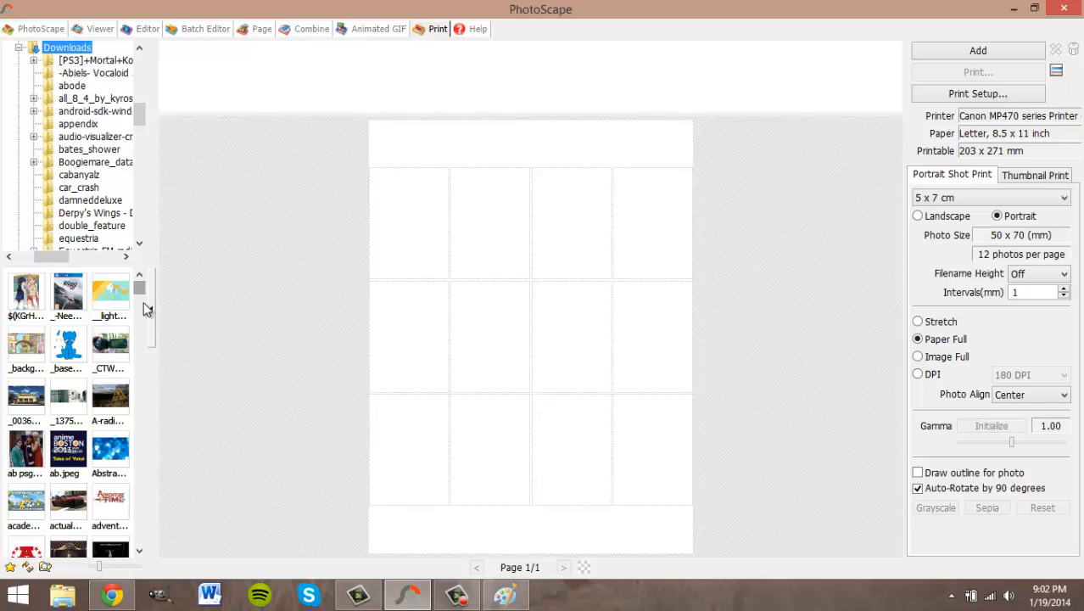
# Find the "alexis monster" card image among the thumbnails and place it in the first cell of the print page.
pyautogui.moveTo(142, 294); pyautogui.dragTo(142, 275)
pyautogui.click(142, 276)
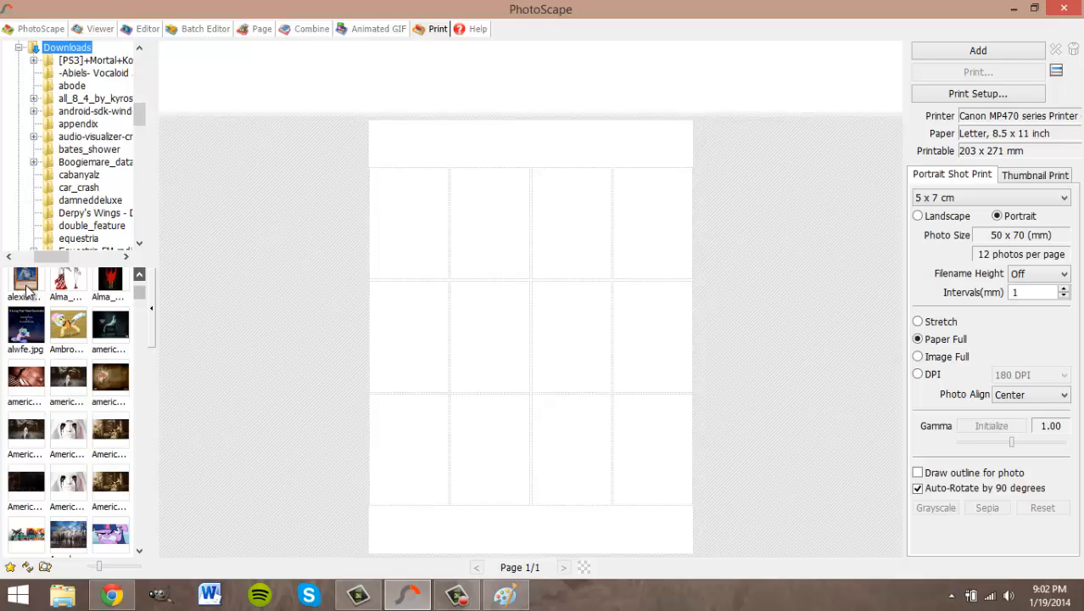
pyautogui.scroll(1, 31, 294)
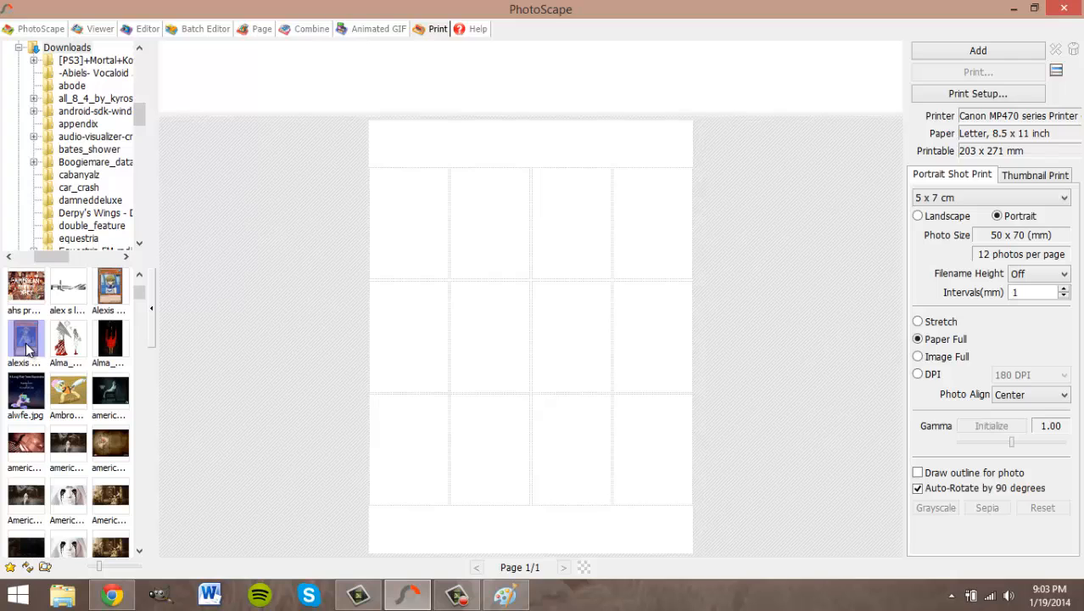
pyautogui.moveTo(27, 348); pyautogui.dragTo(416, 218)
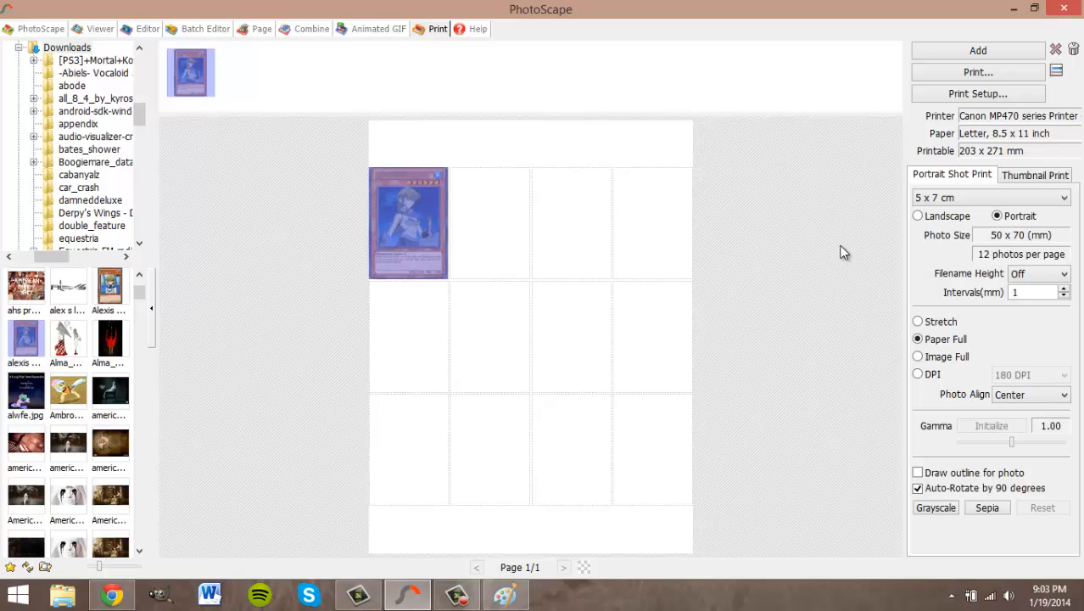
pyautogui.click(543, 264)
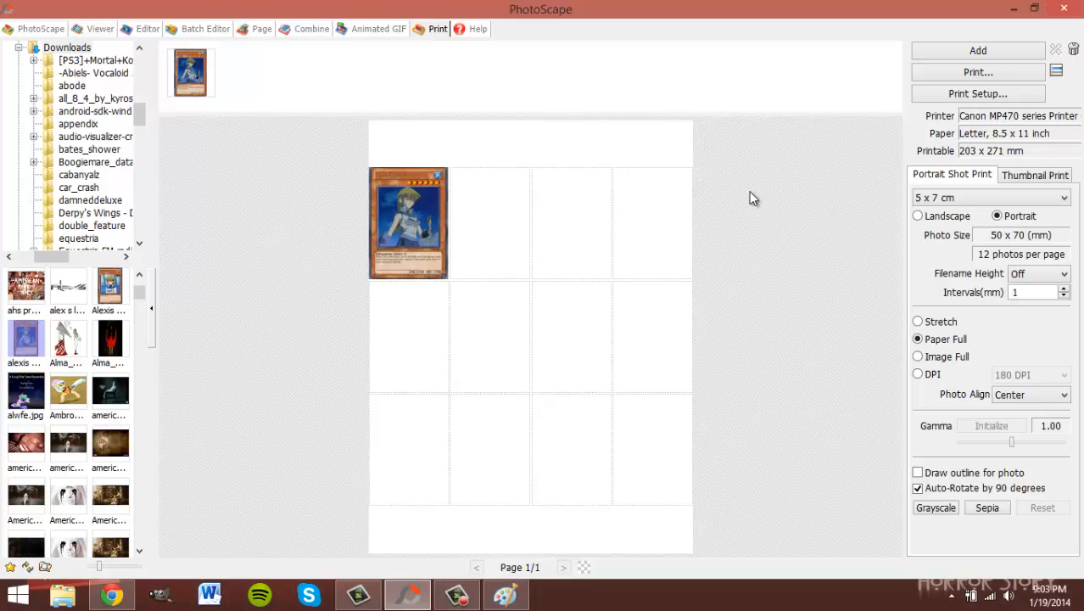
# Switch the photo layout to landscape and set a custom photo size of 86 mm width by 59 mm height.
pyautogui.click(400, 237)
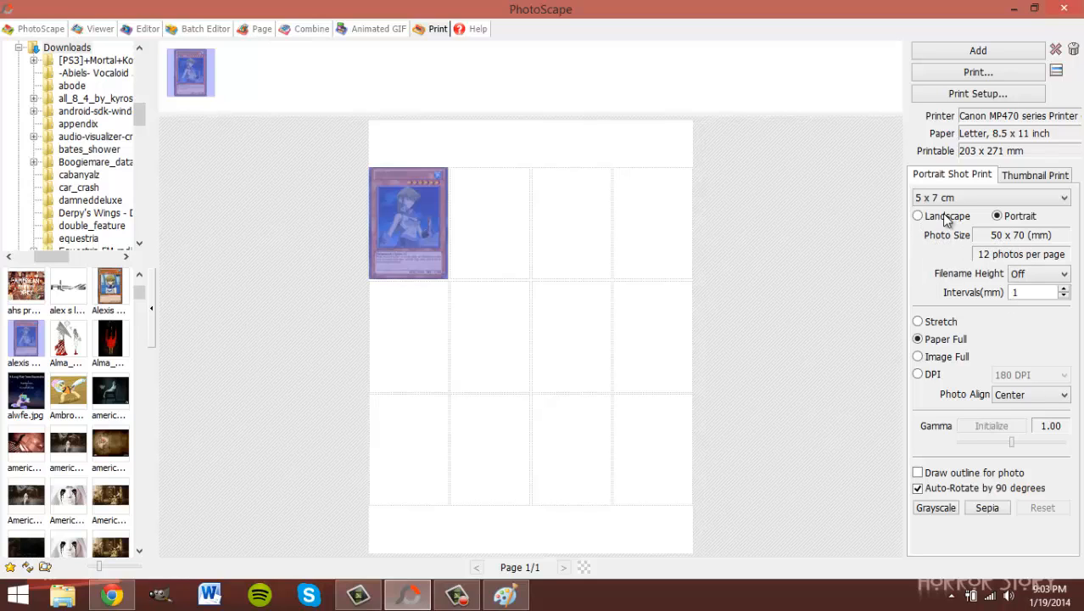
pyautogui.click(918, 216)
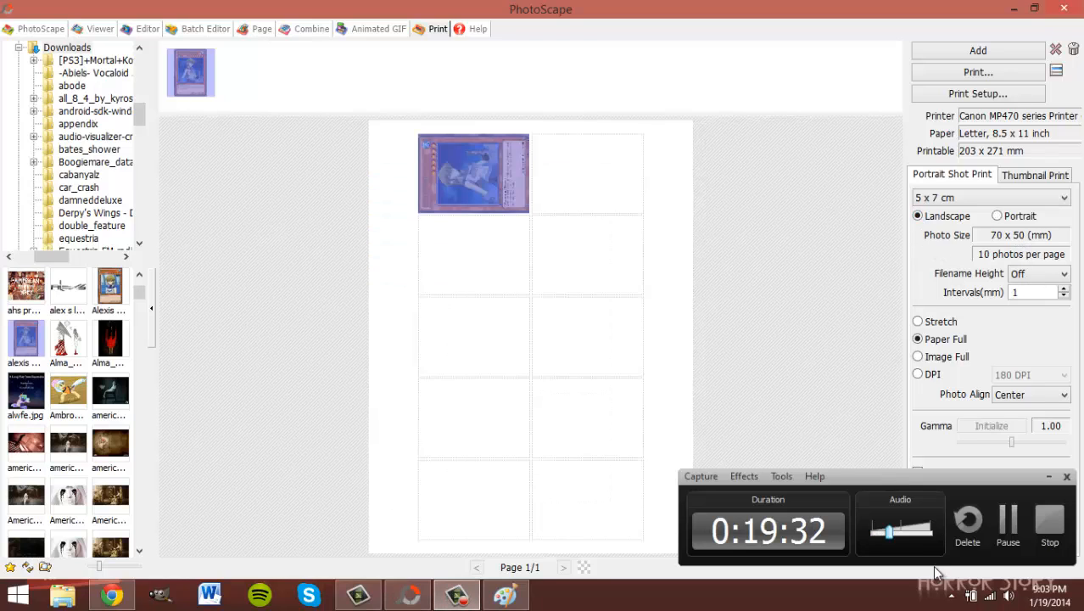
pyautogui.click(1010, 200)
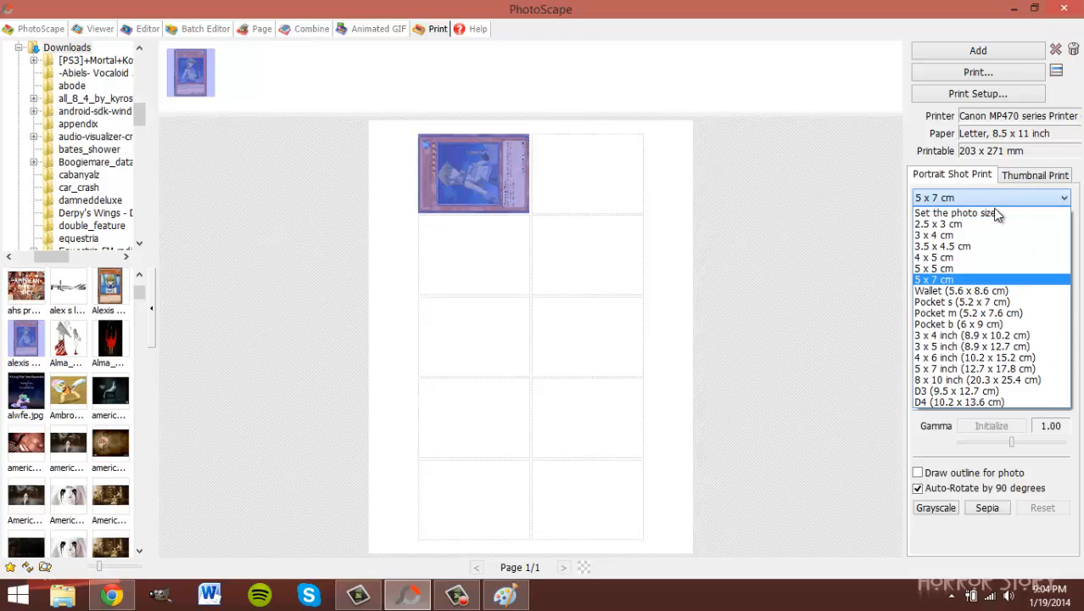
pyautogui.click(991, 214)
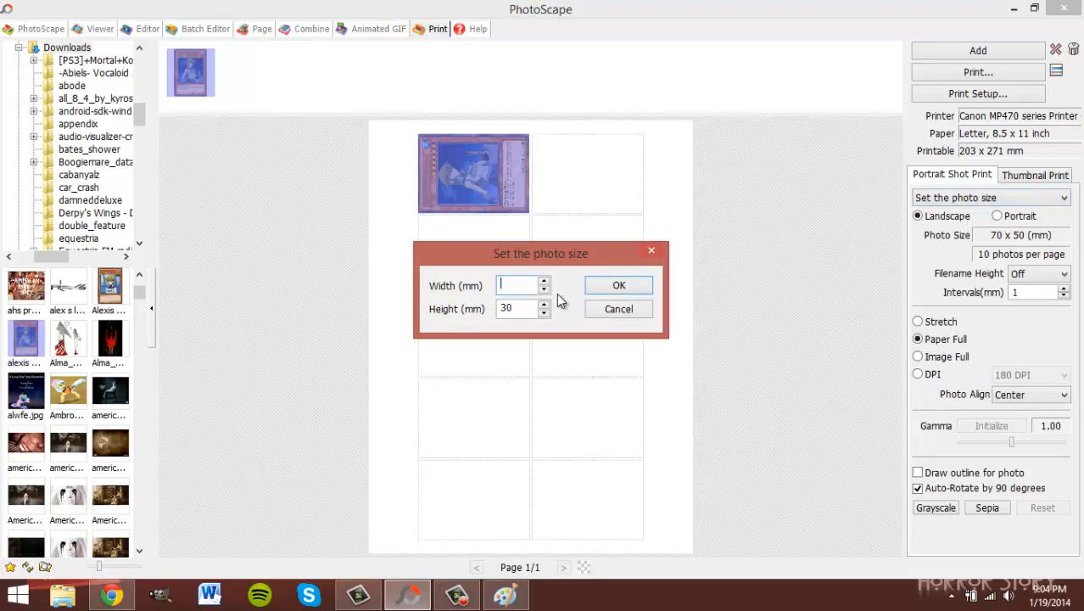
pyautogui.write('86')
pyautogui.click(521, 309)
pyautogui.write('59')
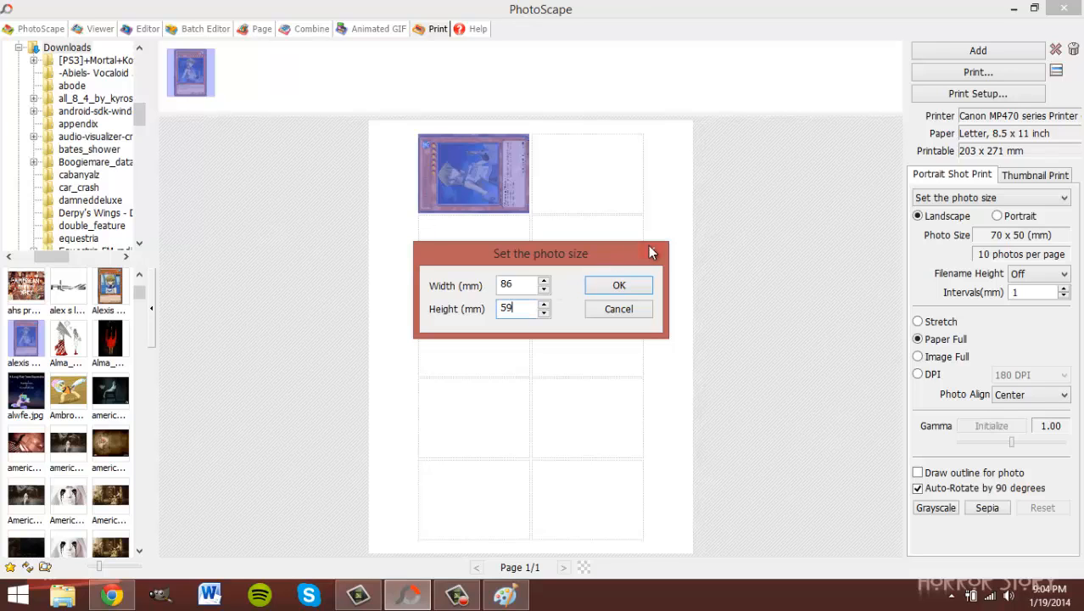
pyautogui.click(601, 292)
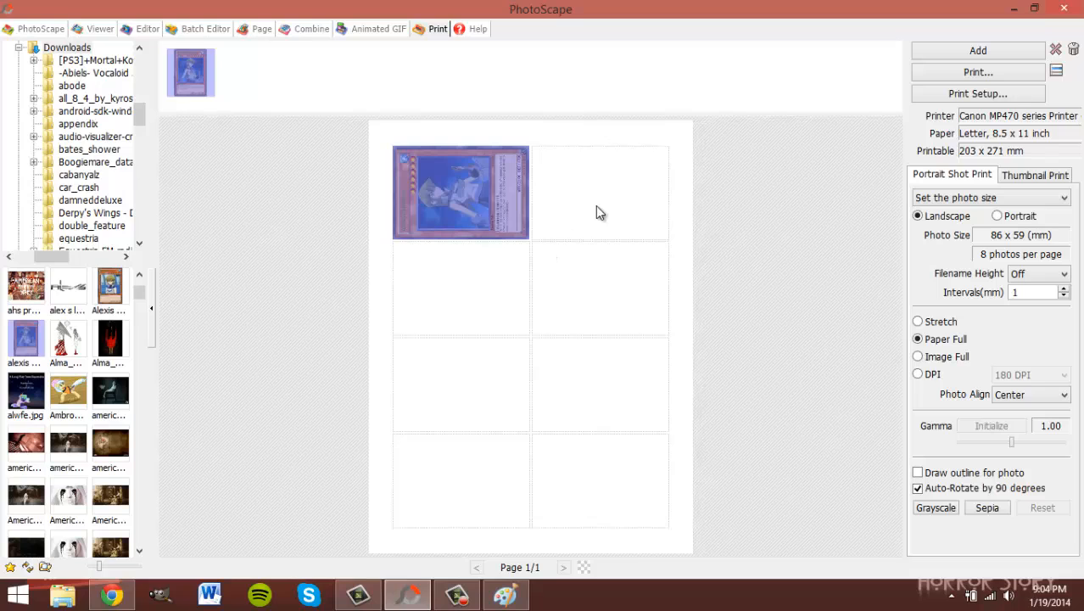
pyautogui.click(585, 184)
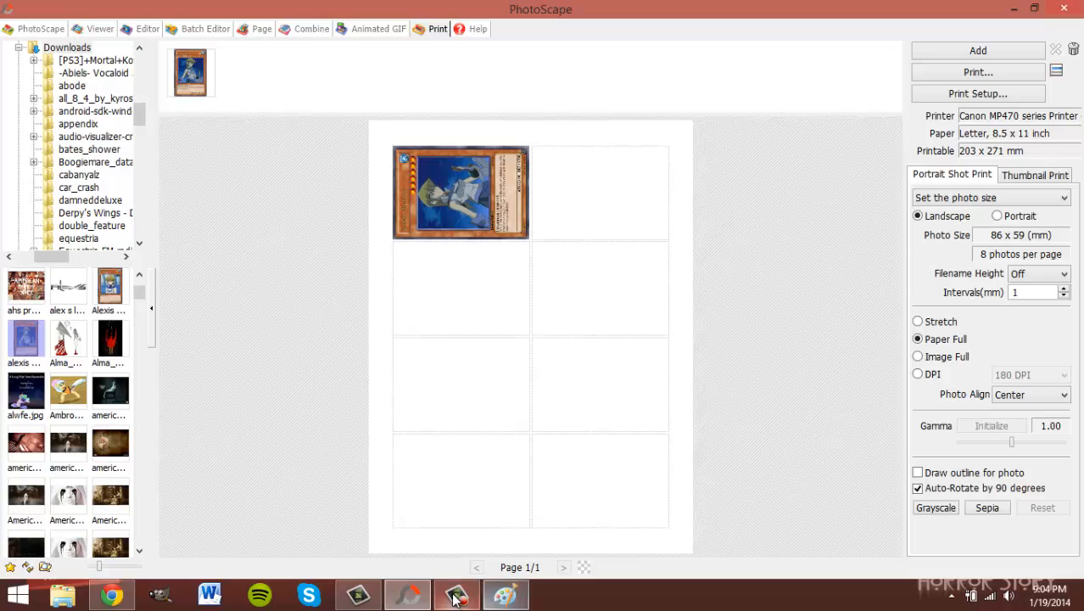
pyautogui.moveTo(454, 599)
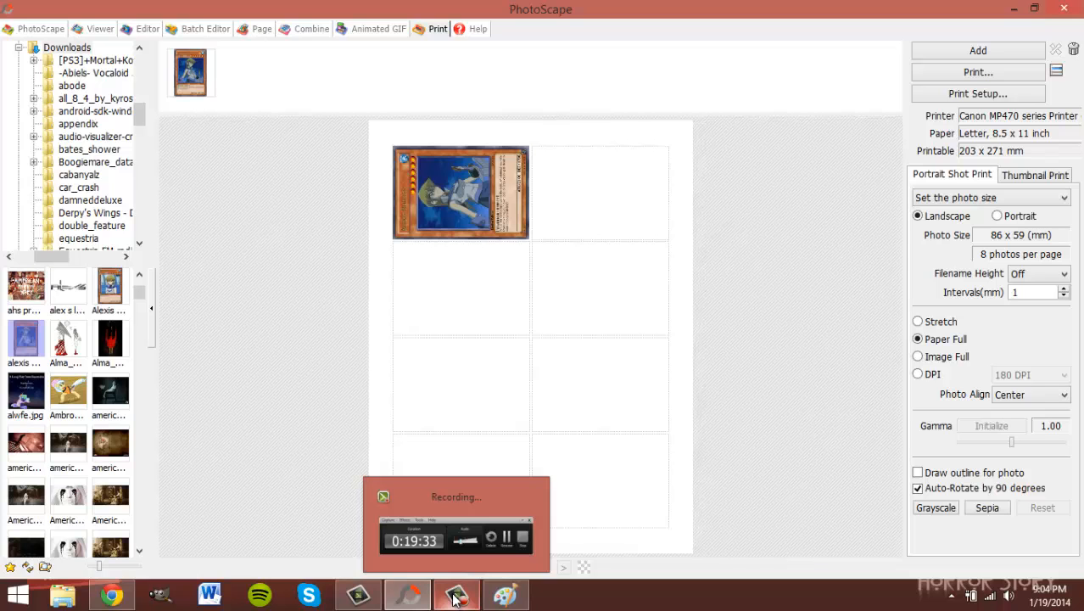
pyautogui.click(455, 599)
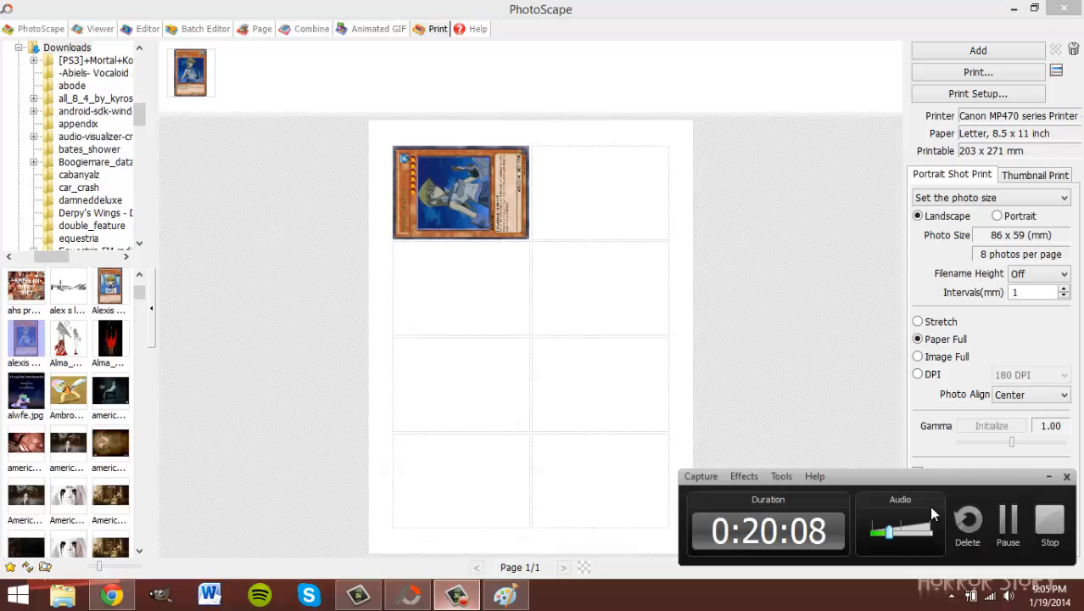